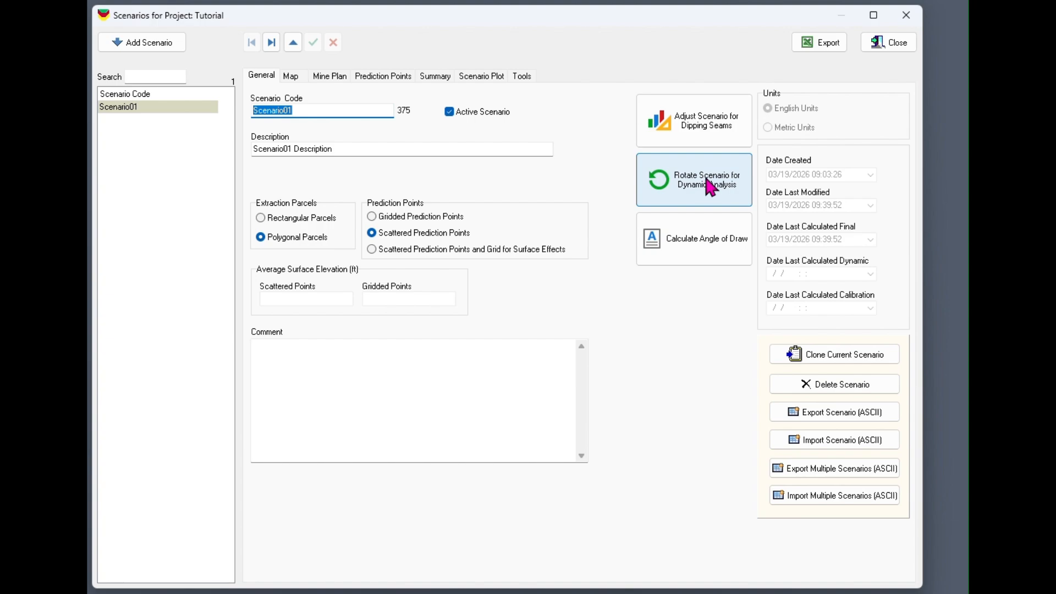
Step: View the plot of Scenario01 and return to its general settings
{"action": "left_click", "coordinate": [486, 75]}
{"action": "scroll", "coordinate": [592, 344], "scroll_direction": "down", "scroll_amount": 3}
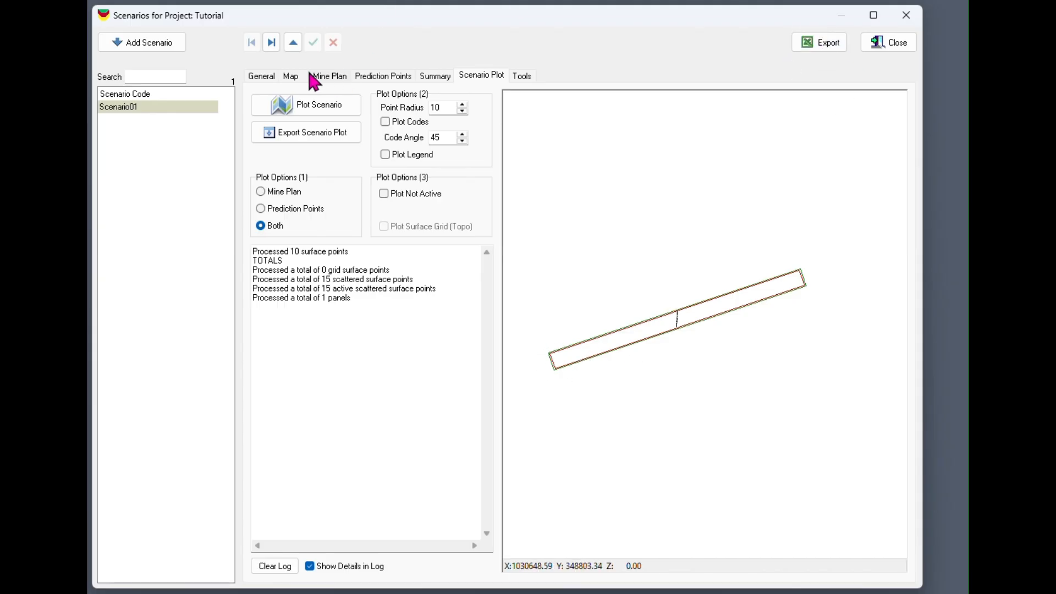
{"action": "left_click", "coordinate": [263, 77]}
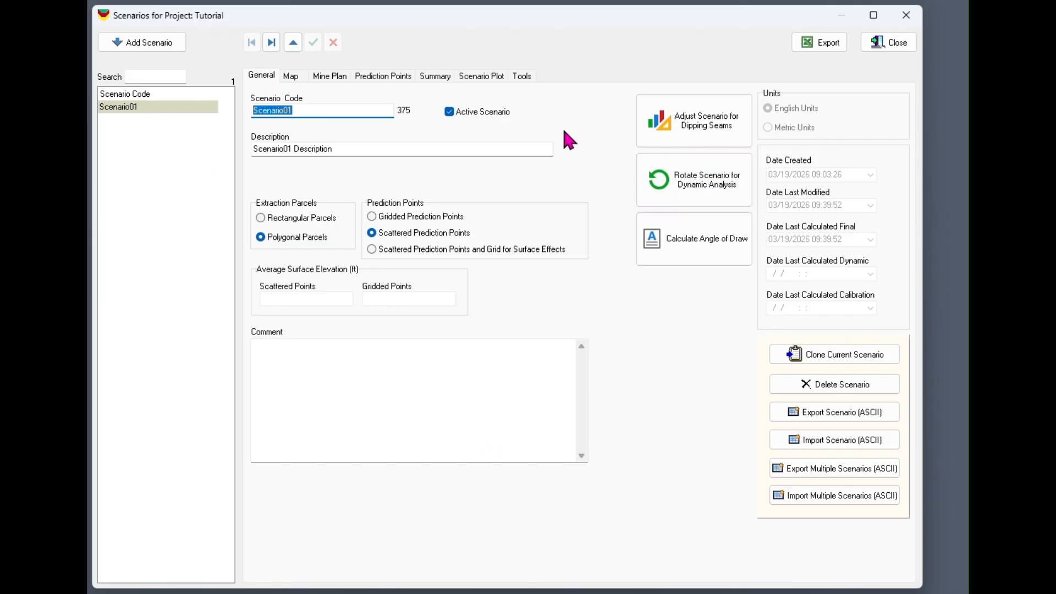
Step: Start rotating Scenario01 for dynamic analysis and accept creating a new scenario
{"action": "left_click", "coordinate": [688, 184]}
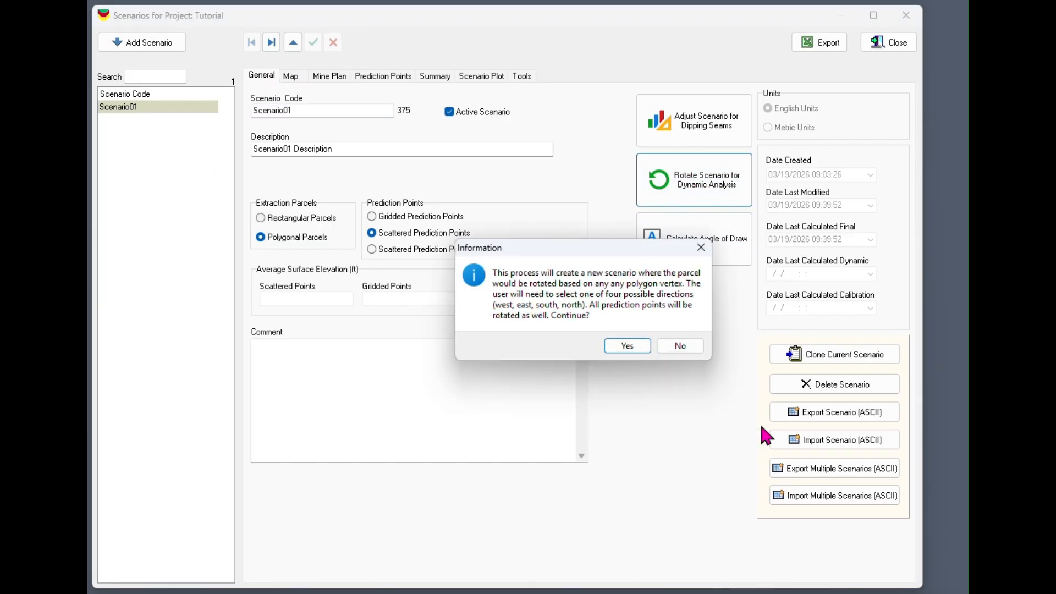
{"action": "left_click", "coordinate": [631, 345]}
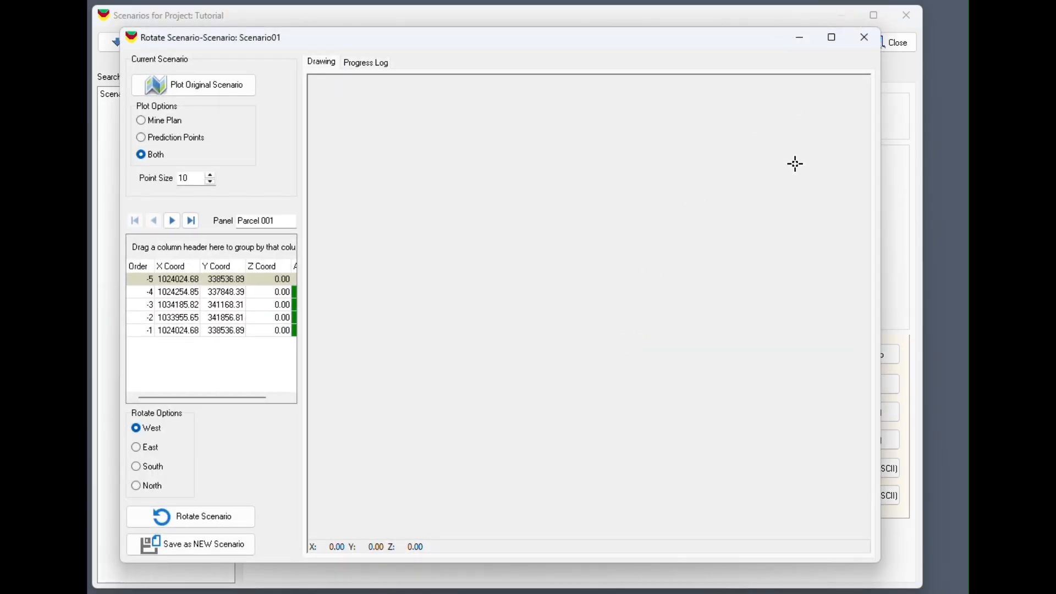
{"action": "mouse_move", "coordinate": [494, 42]}
{"action": "left_mouse_down"}
{"action": "mouse_move", "coordinate": [506, 68]}
{"action": "mouse_move", "coordinate": [501, 46]}
{"action": "left_mouse_up"}
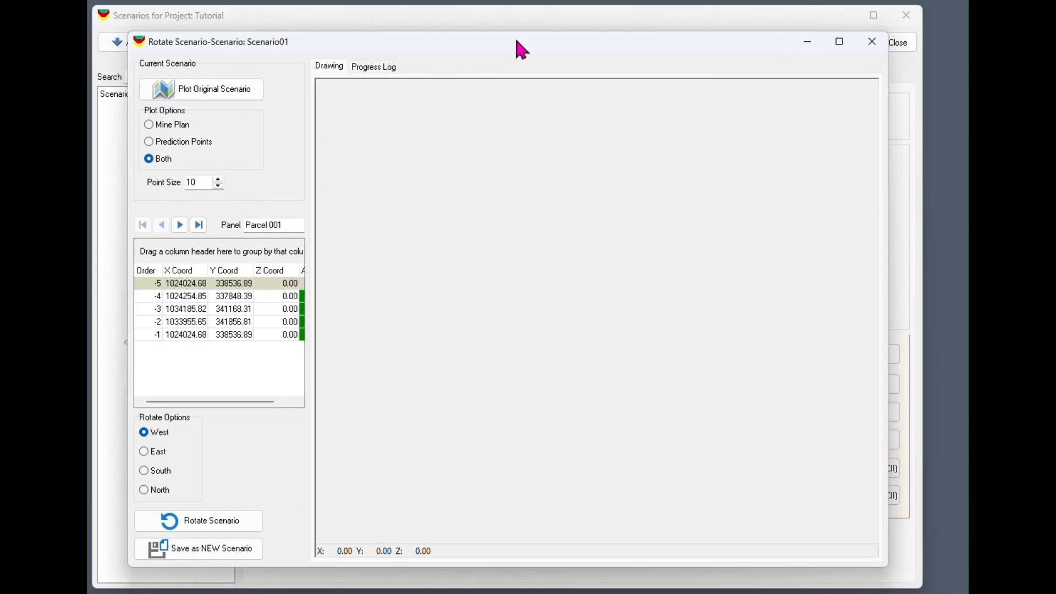
Step: Plot the original scenario with both mine plan and prediction points, and inspect the points around the panel's middle
{"action": "left_click", "coordinate": [234, 95]}
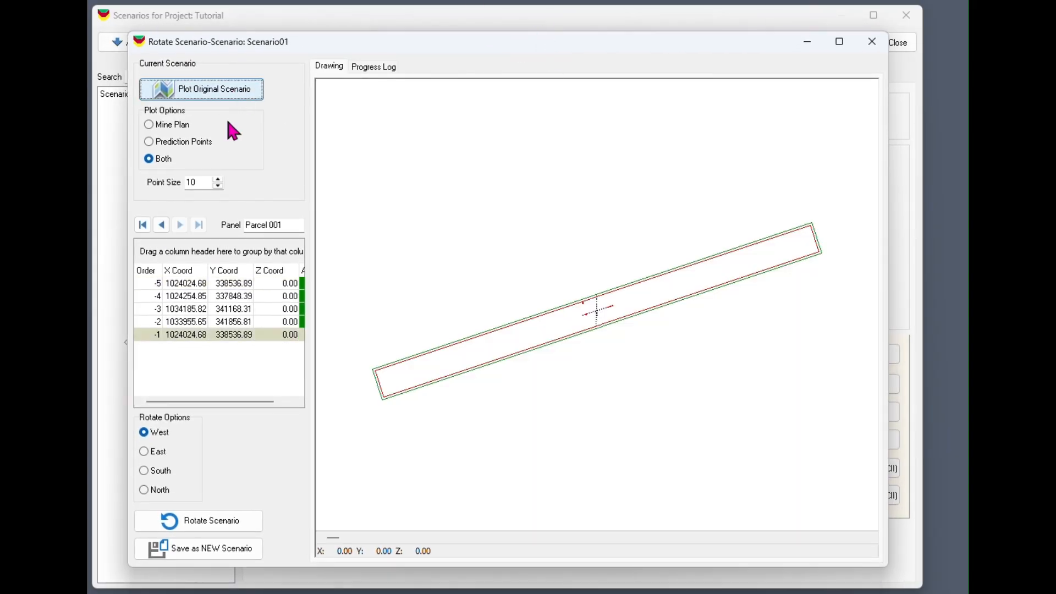
{"action": "scroll", "coordinate": [602, 318], "scroll_direction": "up", "scroll_amount": 3}
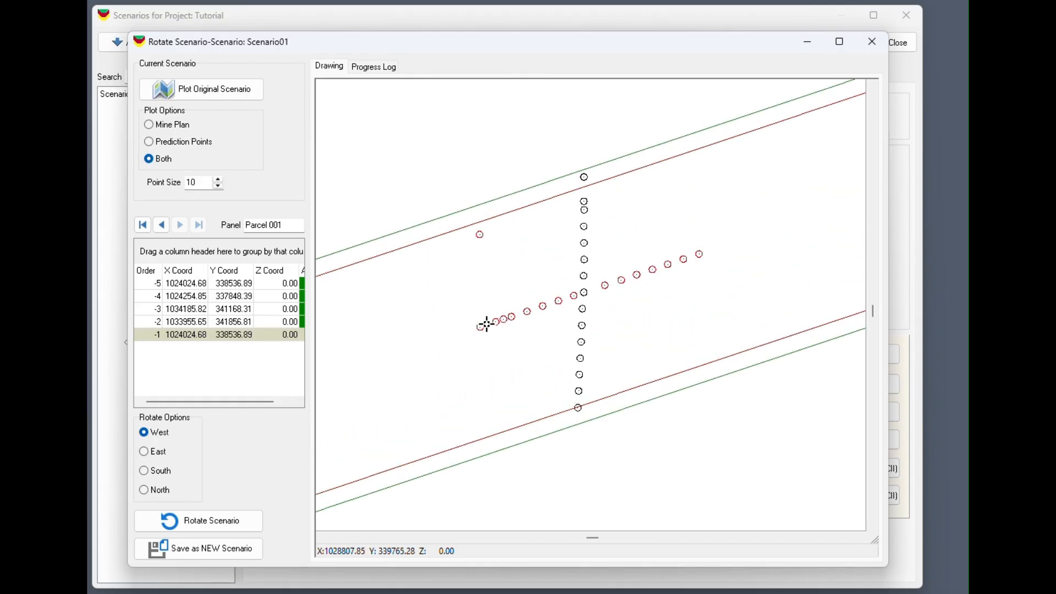
{"action": "scroll", "coordinate": [657, 253], "scroll_direction": "down", "scroll_amount": 4}
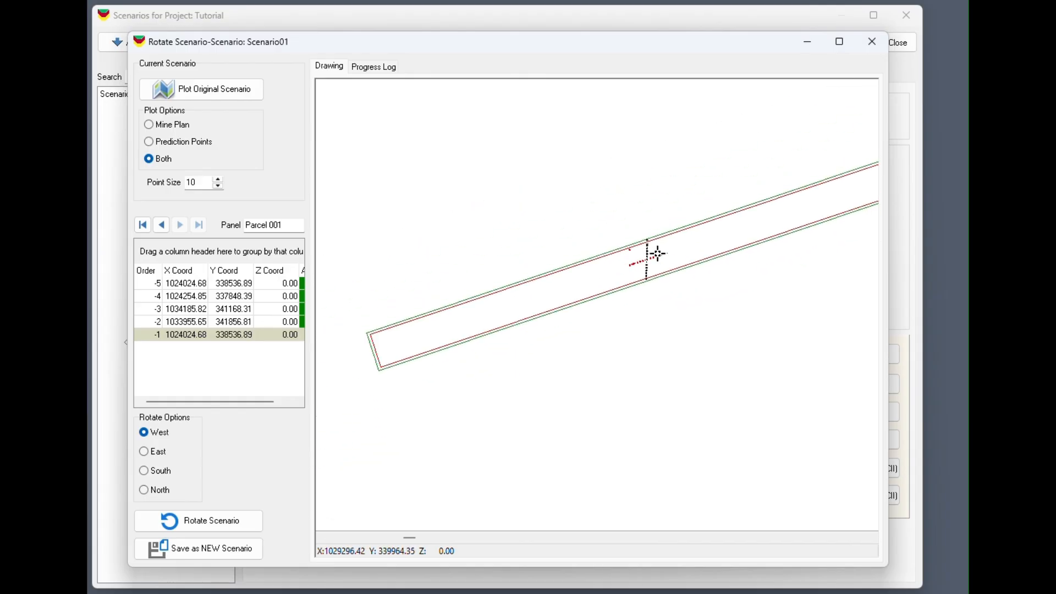
{"action": "scroll", "coordinate": [657, 254], "scroll_direction": "down", "scroll_amount": 2}
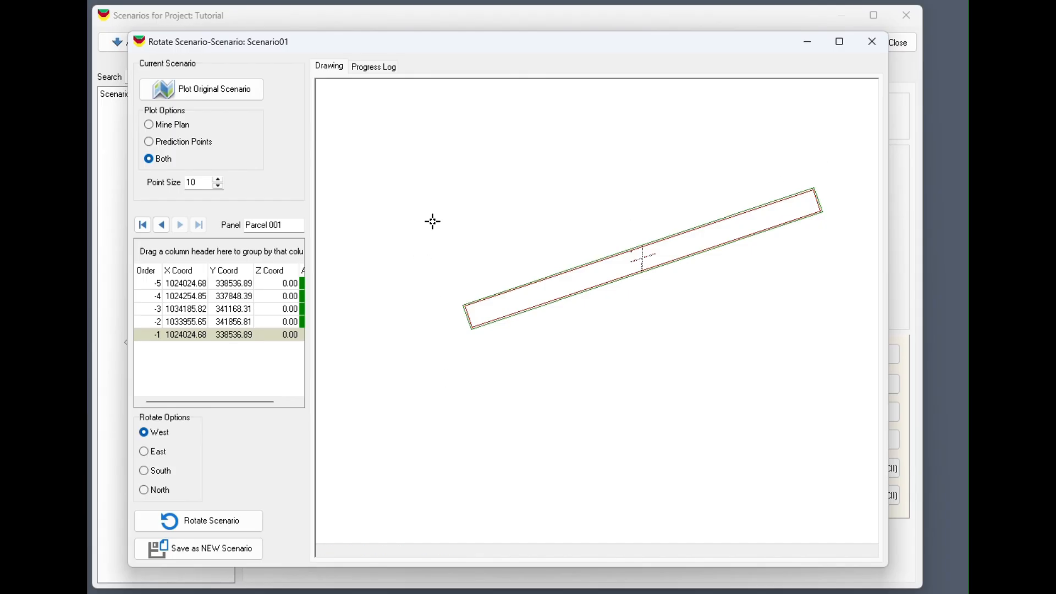
Step: Preview the westward rotation line at vertices -2 and -3 of Parcel 001 and inspect both corners in the drawing
{"action": "left_click", "coordinate": [177, 323]}
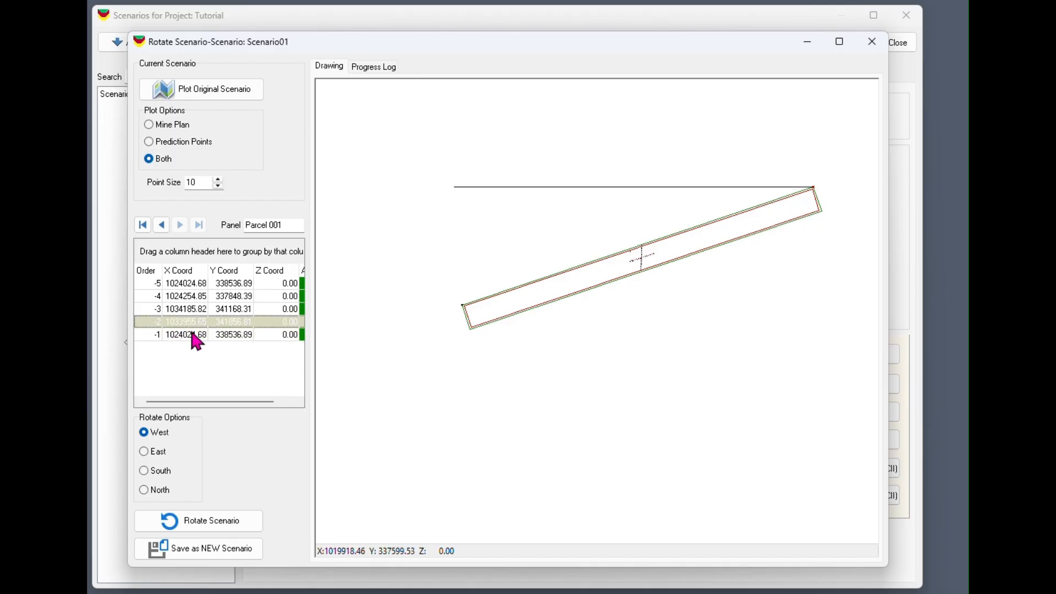
{"action": "left_click", "coordinate": [188, 310]}
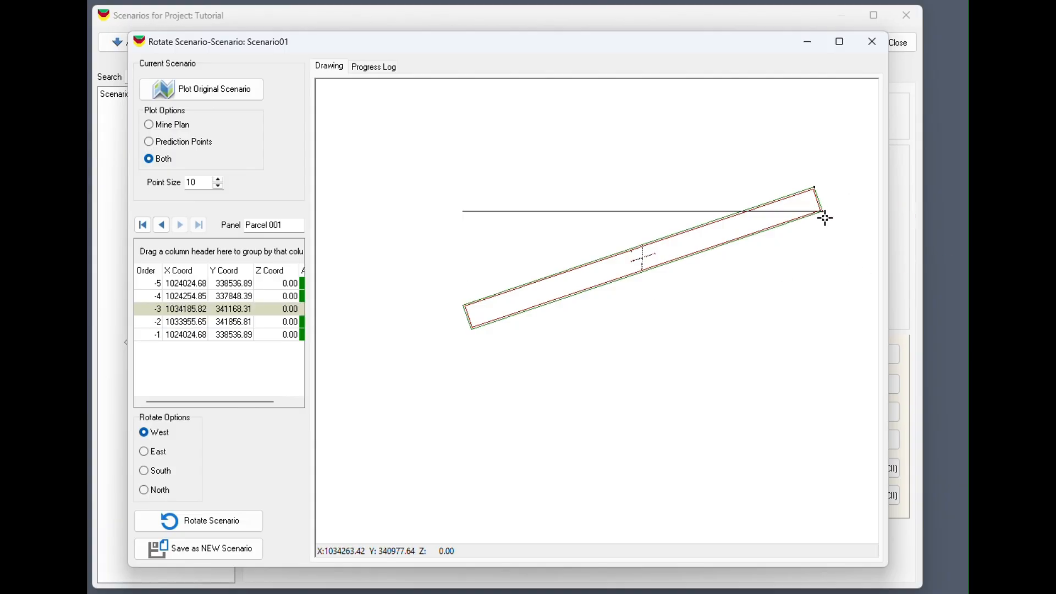
{"action": "scroll", "coordinate": [817, 218], "scroll_direction": "up", "scroll_amount": 5}
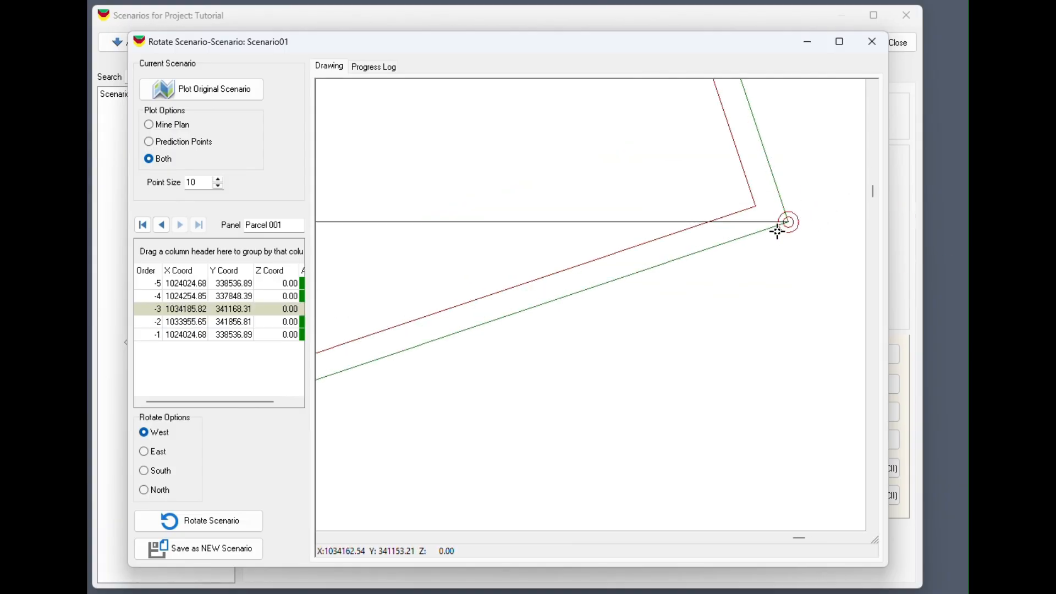
{"action": "scroll", "coordinate": [783, 242], "scroll_direction": "down", "scroll_amount": 4}
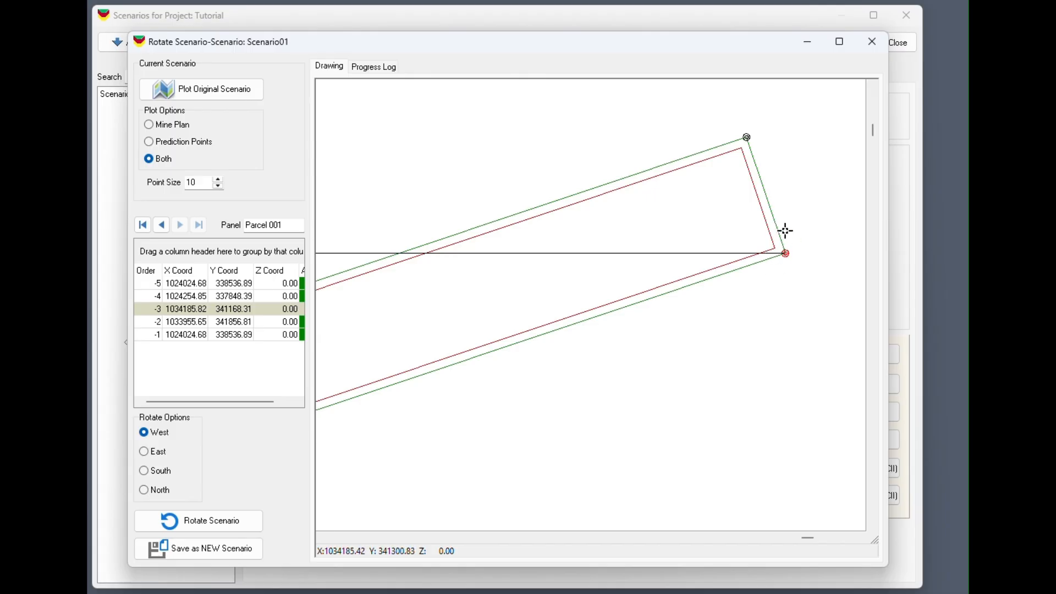
{"action": "scroll", "coordinate": [745, 136], "scroll_direction": "up", "scroll_amount": 4}
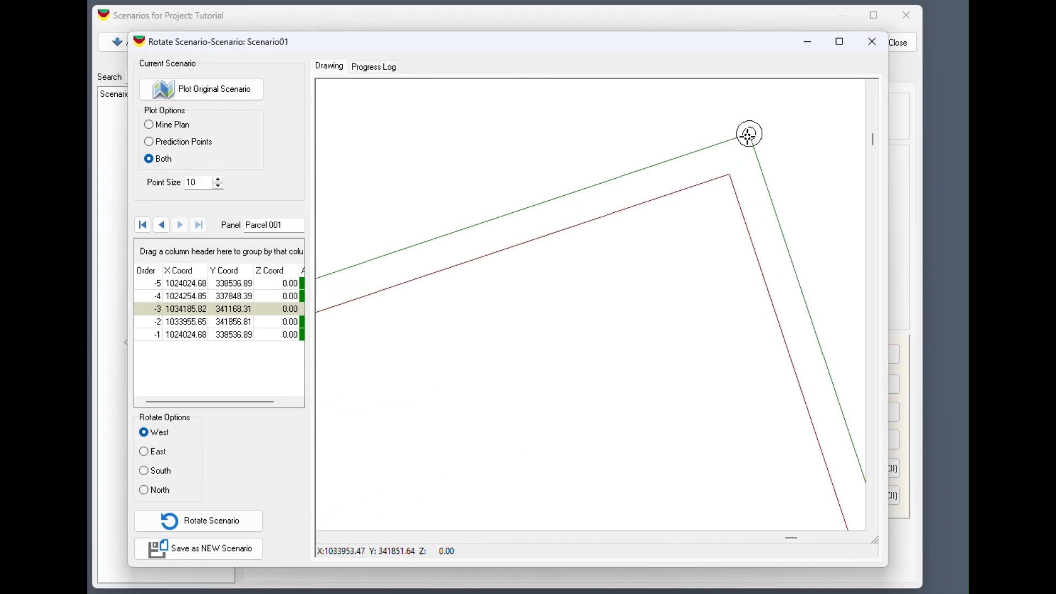
{"action": "scroll", "coordinate": [735, 135], "scroll_direction": "down", "scroll_amount": 2}
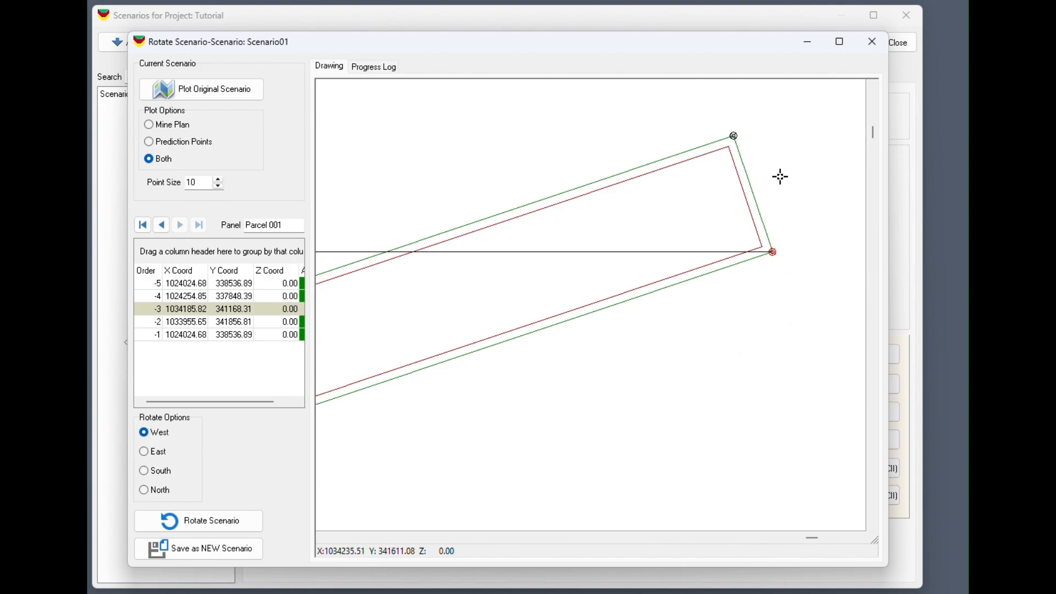
{"action": "scroll", "coordinate": [811, 160], "scroll_direction": "down", "scroll_amount": 2}
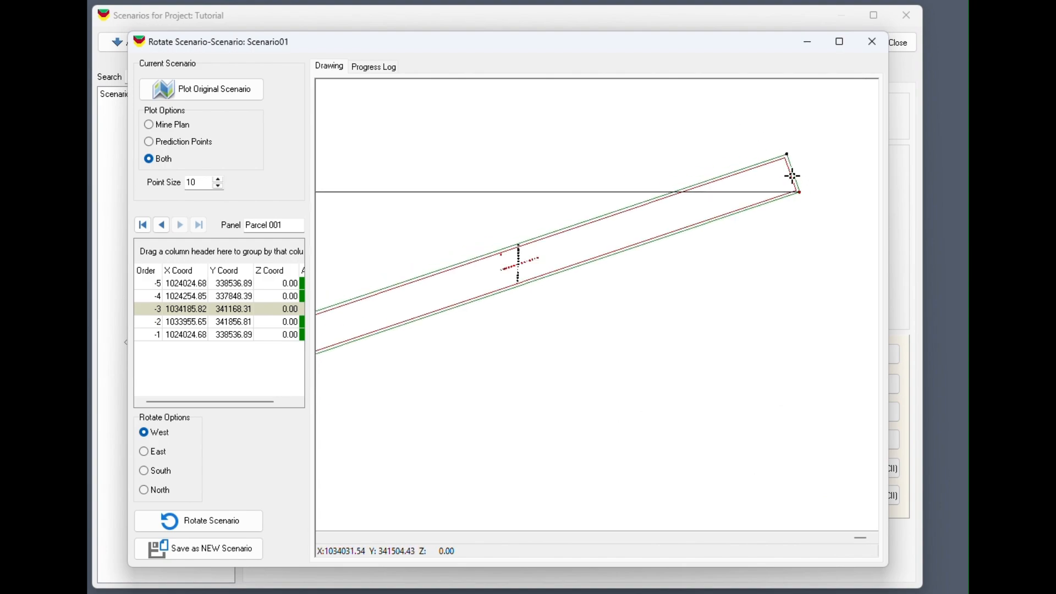
{"action": "scroll", "coordinate": [808, 165], "scroll_direction": "down", "scroll_amount": 2}
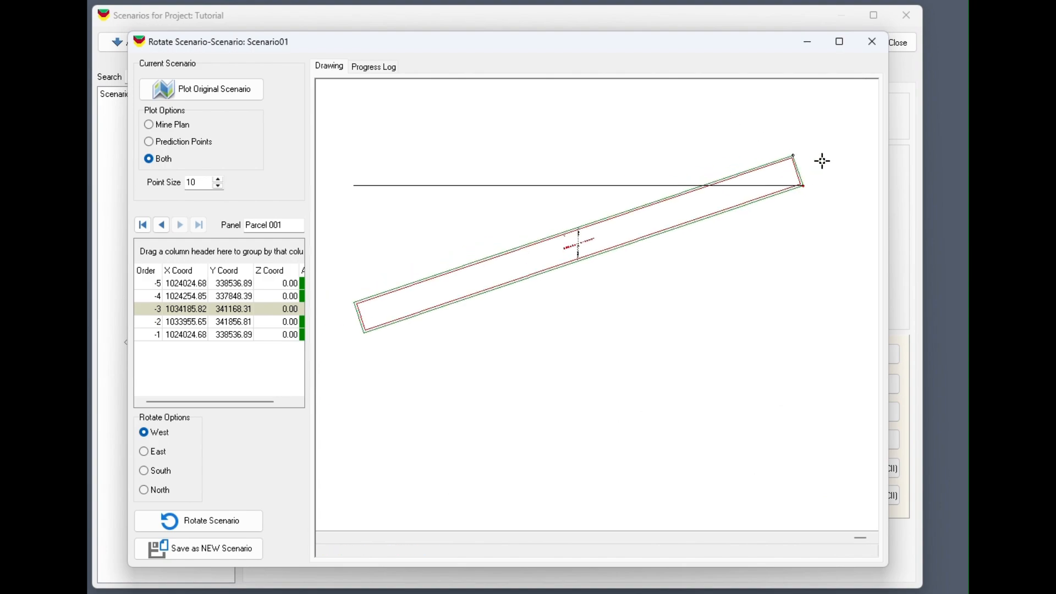
Step: Choose vertex -4 of Parcel 001 as the rotation point and check its corner in the drawing
{"action": "left_click", "coordinate": [191, 296]}
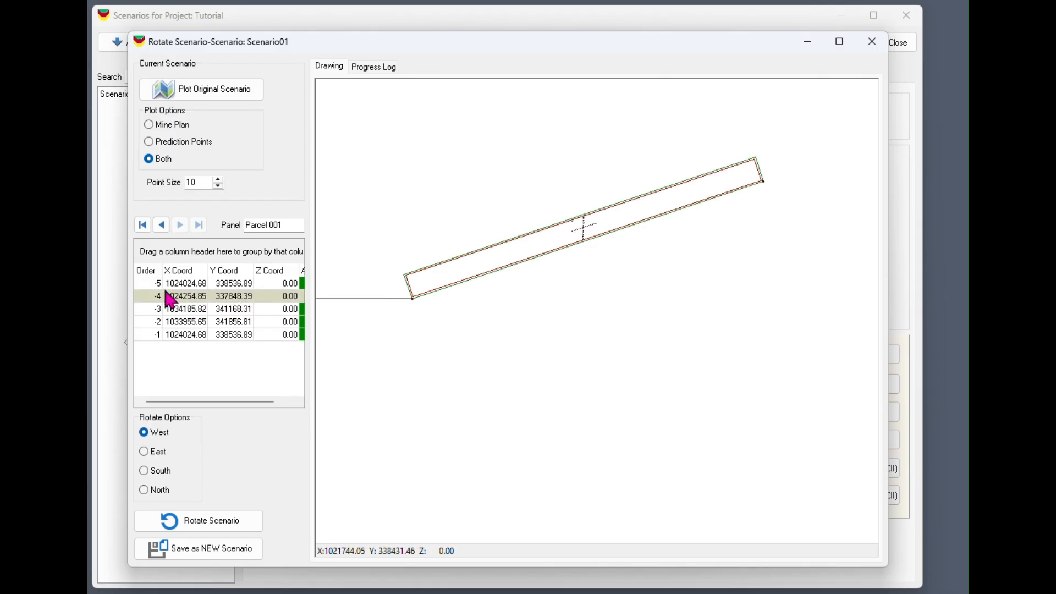
{"action": "scroll", "coordinate": [414, 293], "scroll_direction": "up", "scroll_amount": 2}
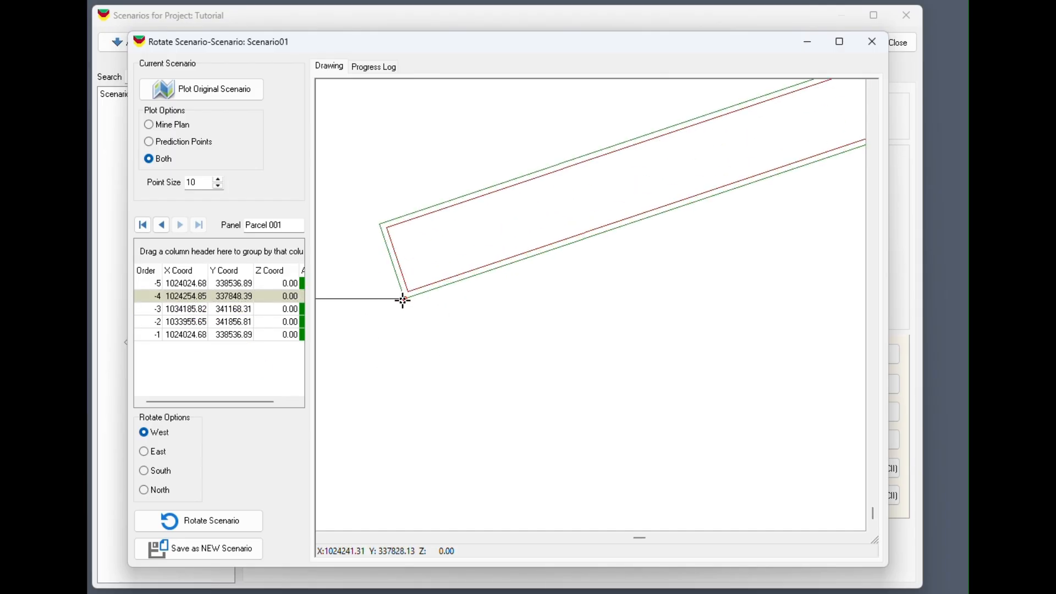
{"action": "scroll", "coordinate": [403, 299], "scroll_direction": "down", "scroll_amount": 2}
{"action": "scroll", "coordinate": [469, 280], "scroll_direction": "down", "scroll_amount": 2}
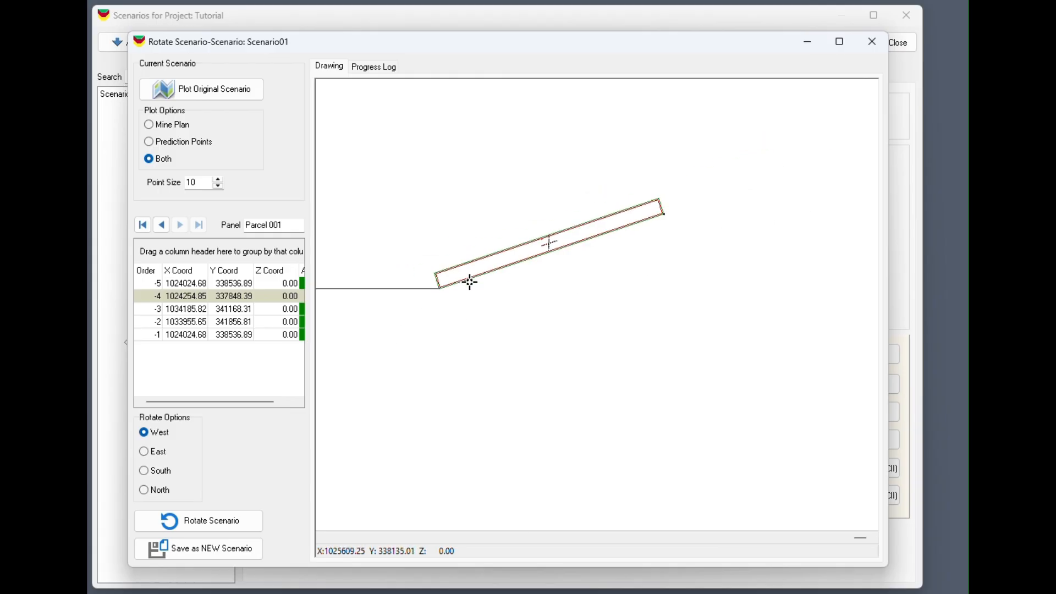
{"action": "scroll", "coordinate": [764, 228], "scroll_direction": "down", "scroll_amount": 1}
{"action": "scroll", "coordinate": [794, 233], "scroll_direction": "down", "scroll_amount": 1}
{"action": "scroll", "coordinate": [557, 261], "scroll_direction": "up", "scroll_amount": 4}
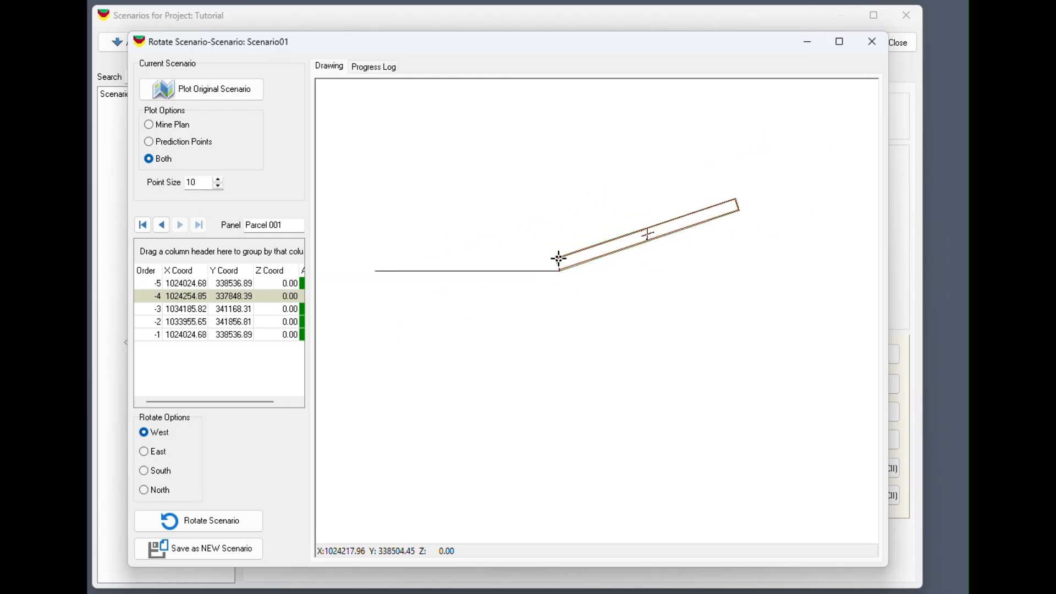
{"action": "scroll", "coordinate": [550, 264], "scroll_direction": "down", "scroll_amount": 1}
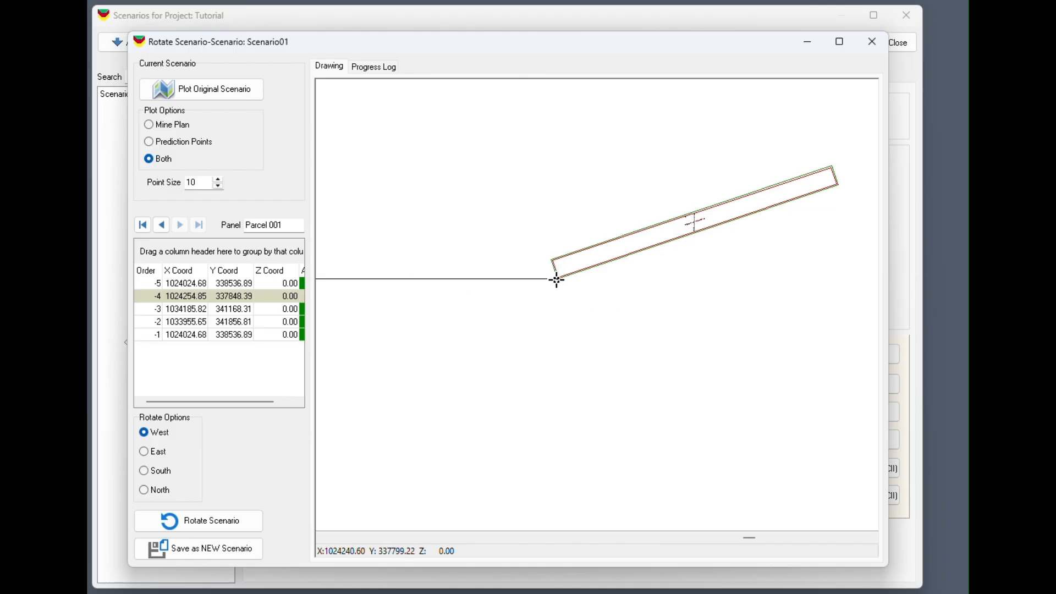
Step: Preview the South and North rotation directions for the chosen vertex, and set the direction to East
{"action": "left_click", "coordinate": [145, 451]}
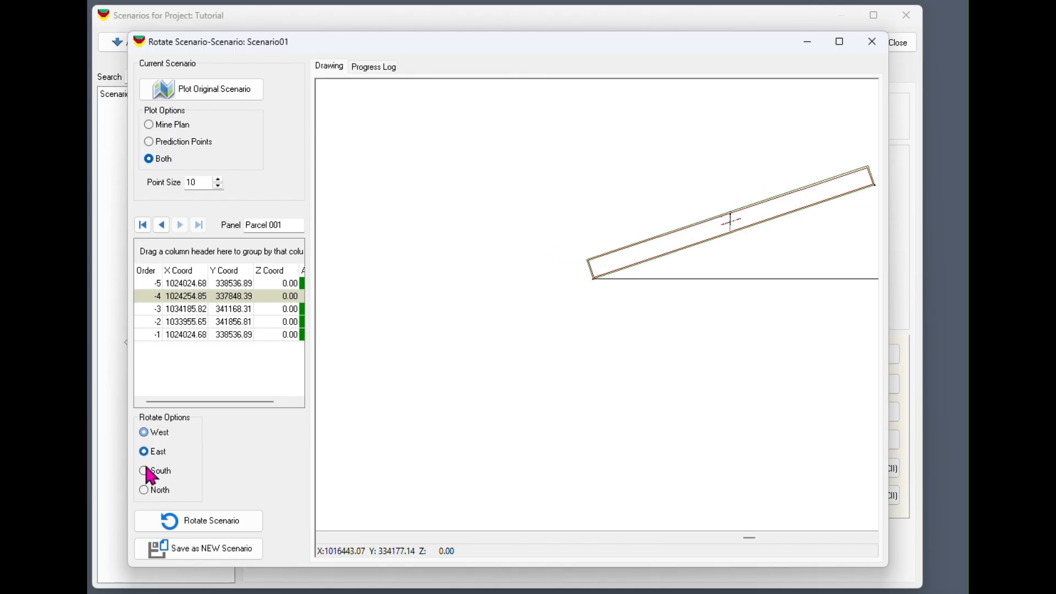
{"action": "left_click", "coordinate": [147, 469]}
{"action": "key", "text": "Down"}
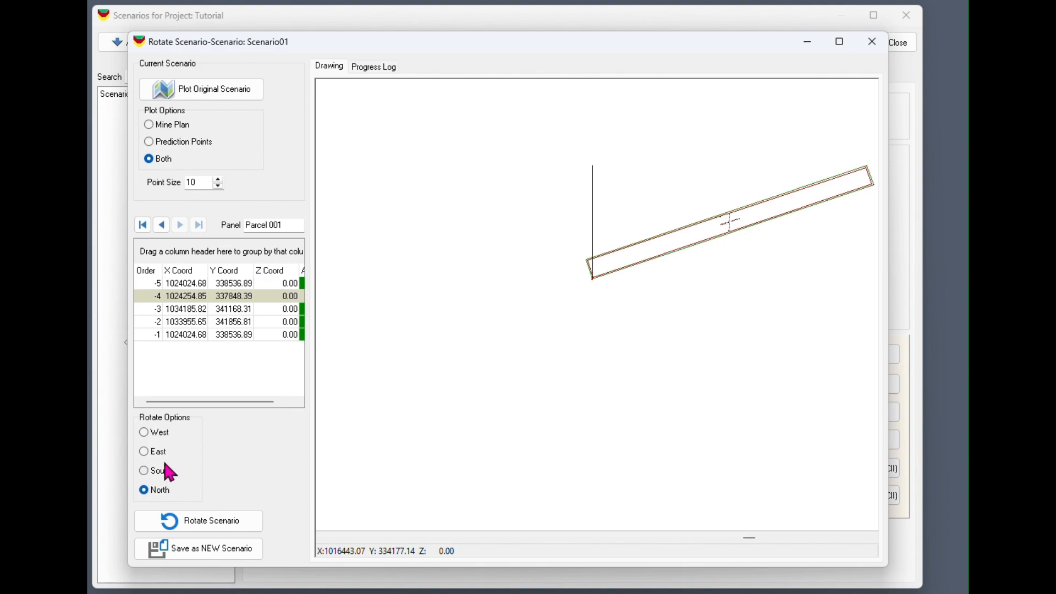
{"action": "left_click", "coordinate": [144, 450]}
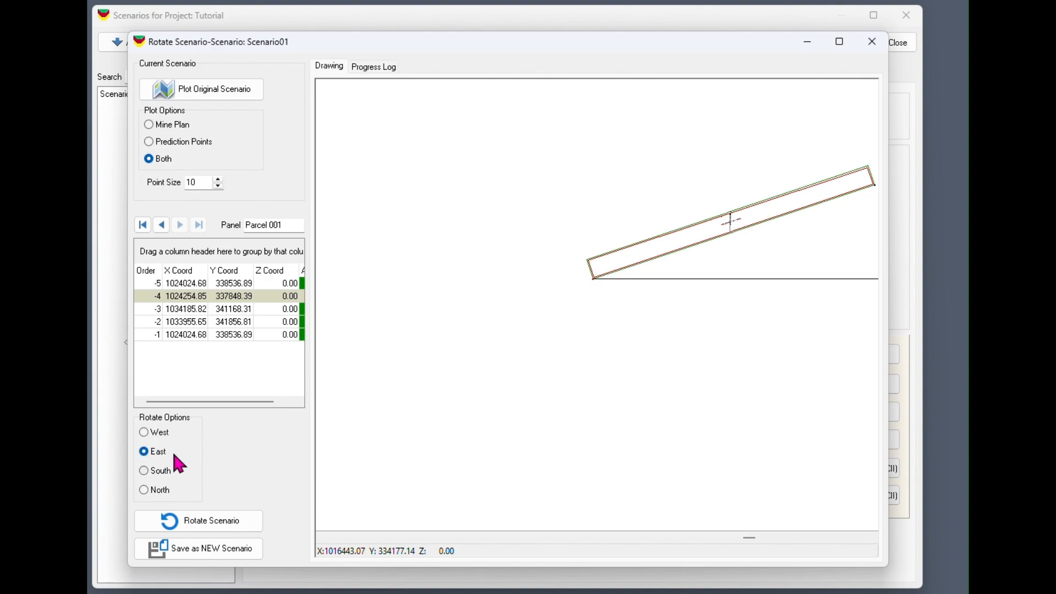
Step: Rotate the scenario to the east about vertex -4 and inspect the rotated parcel and prediction points
{"action": "scroll", "coordinate": [738, 224], "scroll_direction": "up", "scroll_amount": 2}
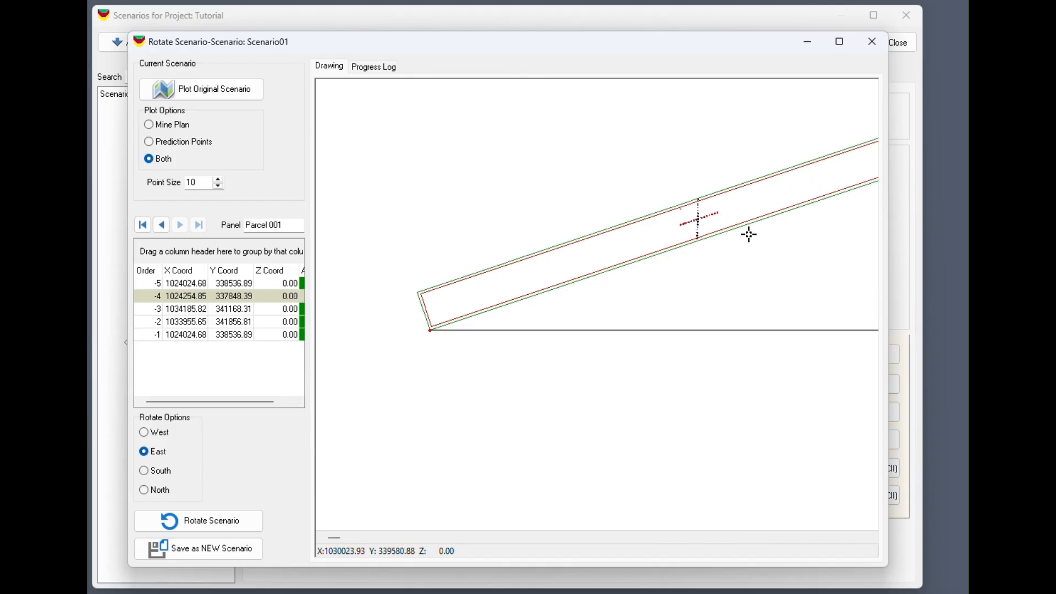
{"action": "scroll", "coordinate": [431, 308], "scroll_direction": "down", "scroll_amount": 2}
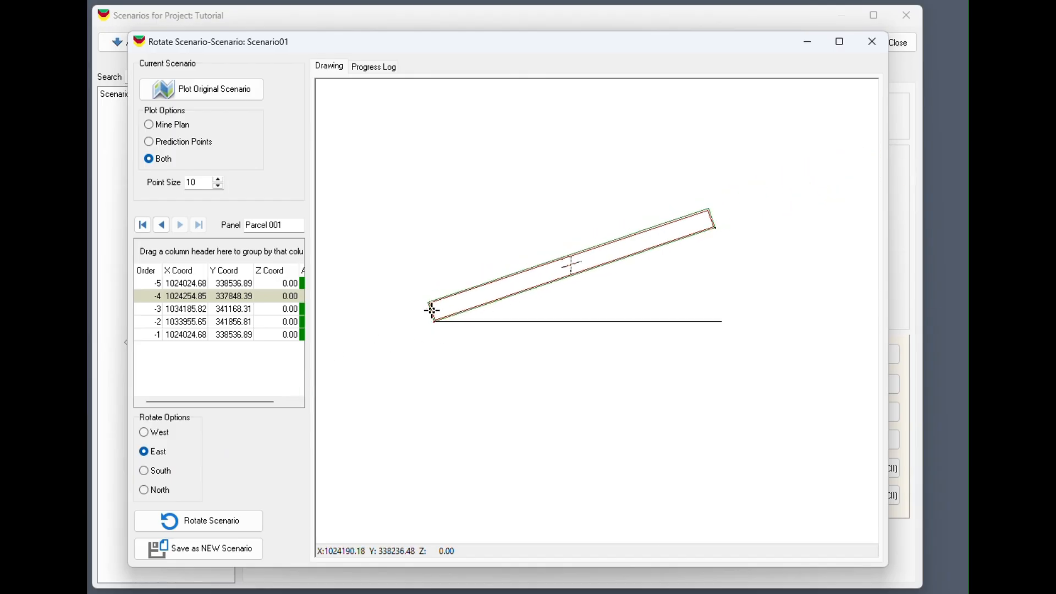
{"action": "left_click", "coordinate": [206, 520]}
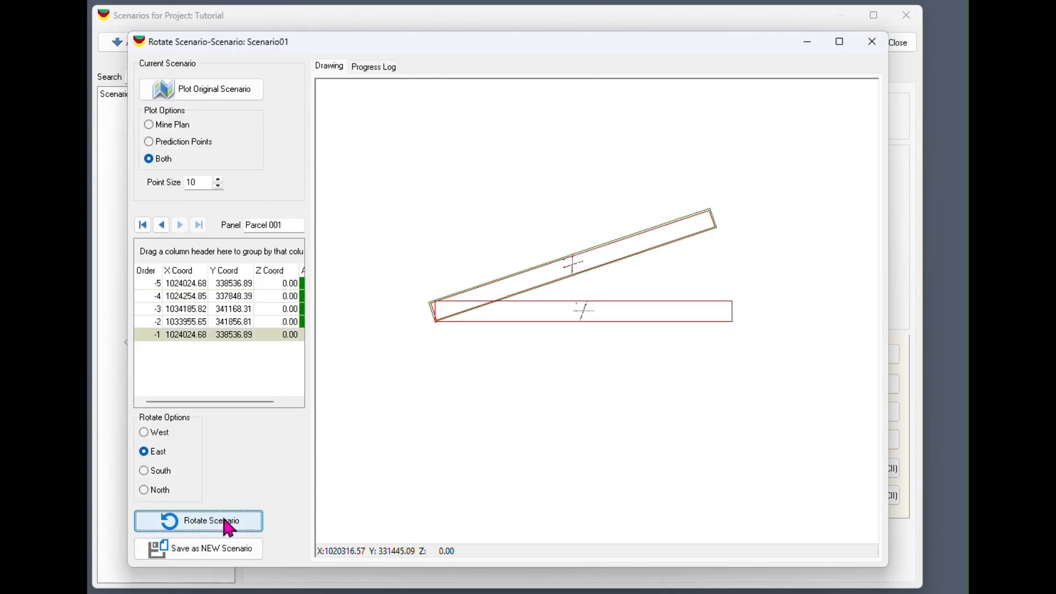
{"action": "scroll", "coordinate": [570, 304], "scroll_direction": "up", "scroll_amount": 2}
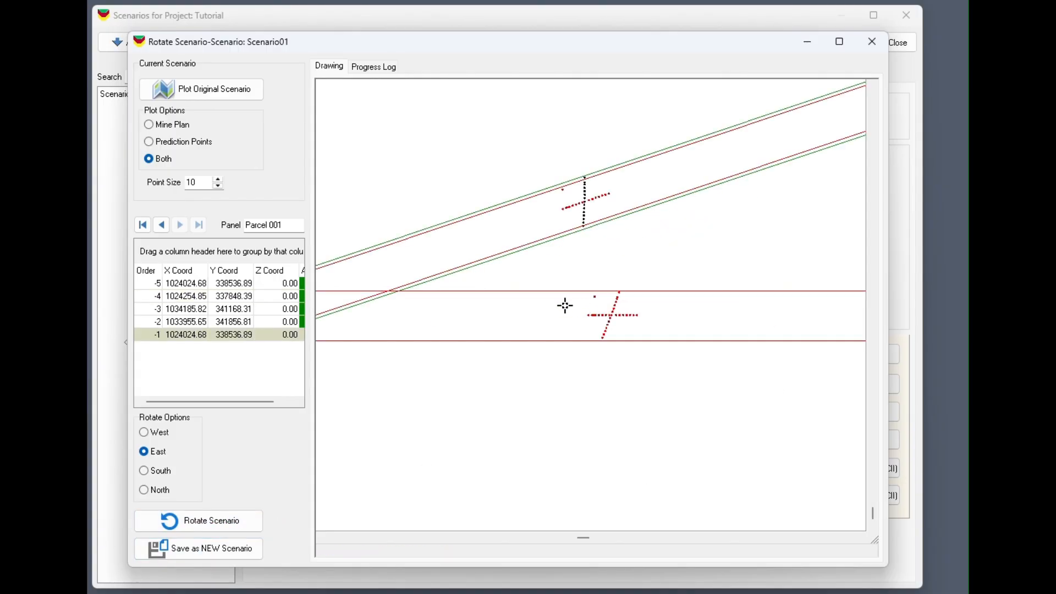
{"action": "scroll", "coordinate": [502, 302], "scroll_direction": "down", "scroll_amount": 3}
{"action": "scroll", "coordinate": [568, 311], "scroll_direction": "up", "scroll_amount": 2}
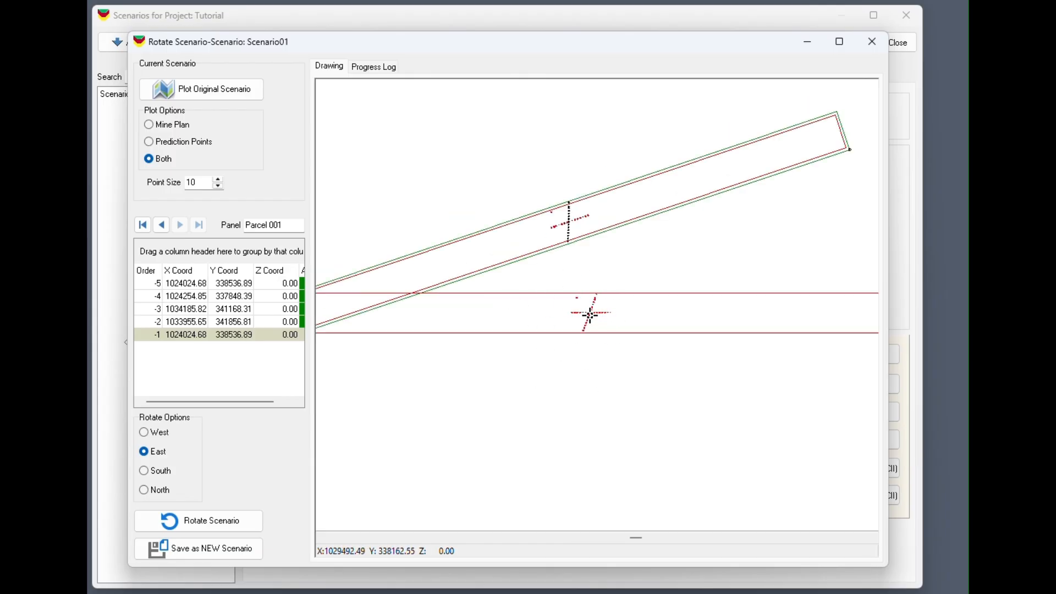
Step: Save the rotated parcel and points as a new scenario in the same project and close the rotation window
{"action": "left_click", "coordinate": [203, 555]}
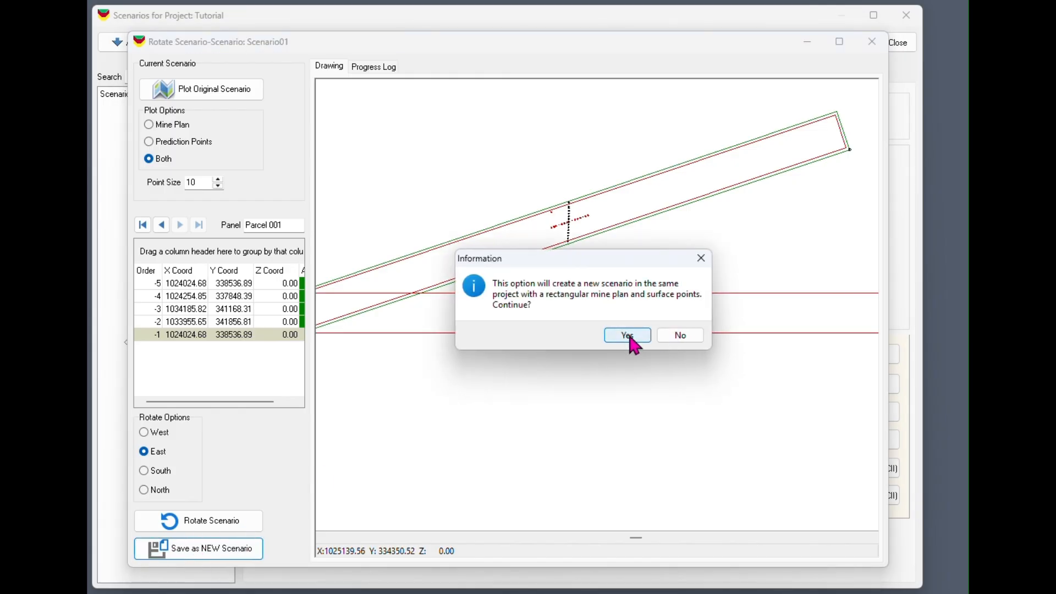
{"action": "left_click", "coordinate": [628, 335]}
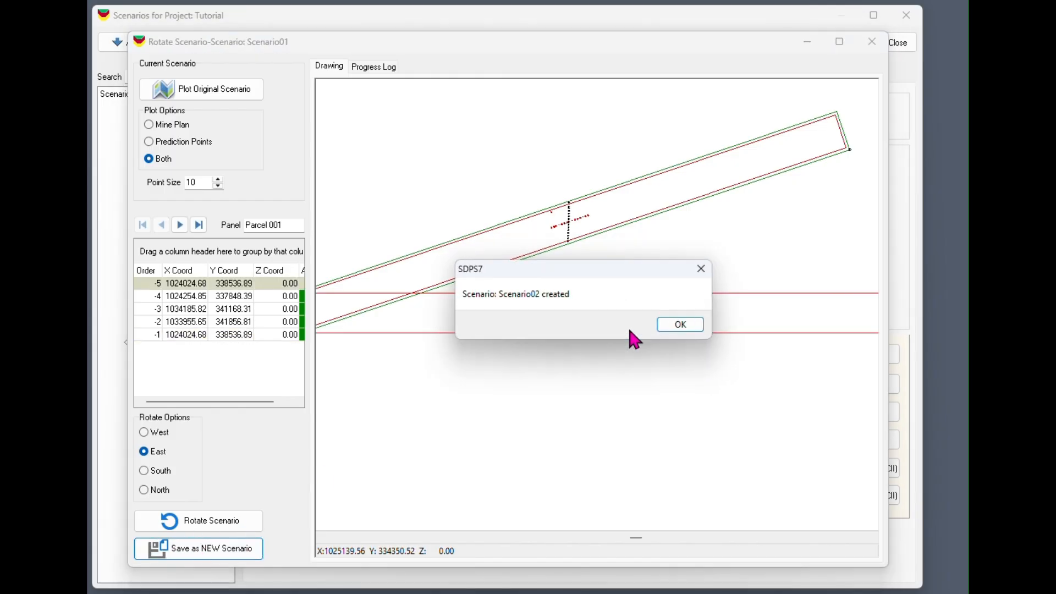
{"action": "left_click", "coordinate": [677, 325]}
{"action": "left_click", "coordinate": [871, 42]}
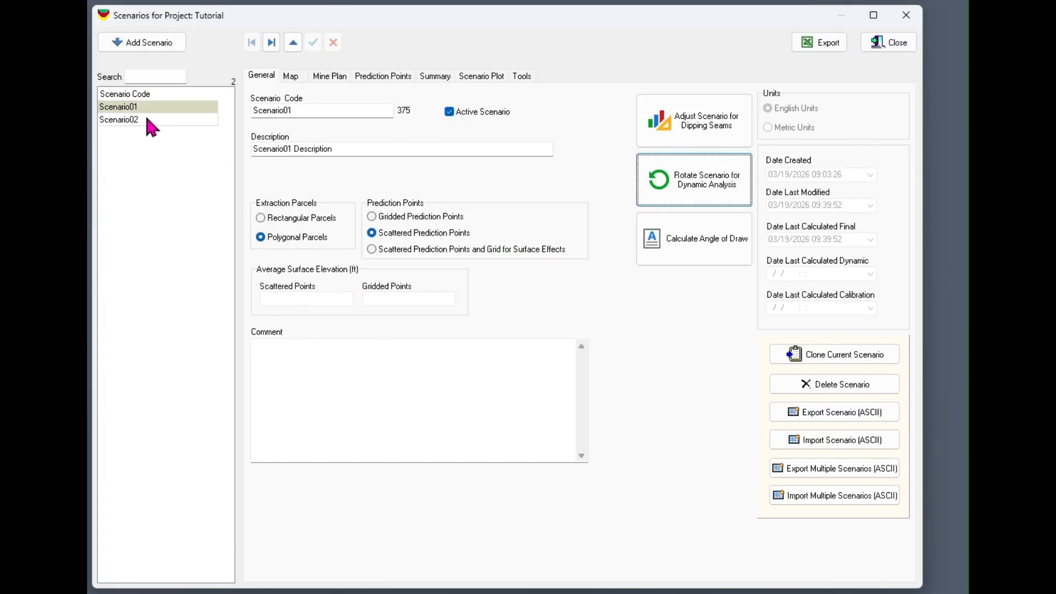
Step: Open the rotated scenario Scenario02, plot its mine plan with the prediction points, and inspect the drawing
{"action": "left_click", "coordinate": [134, 120]}
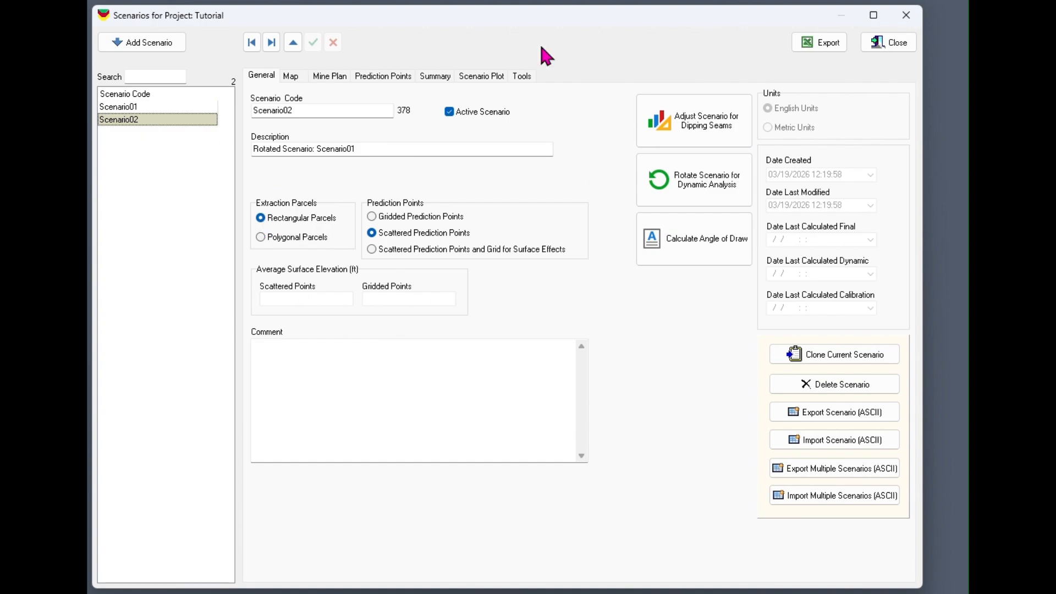
{"action": "left_click", "coordinate": [482, 76]}
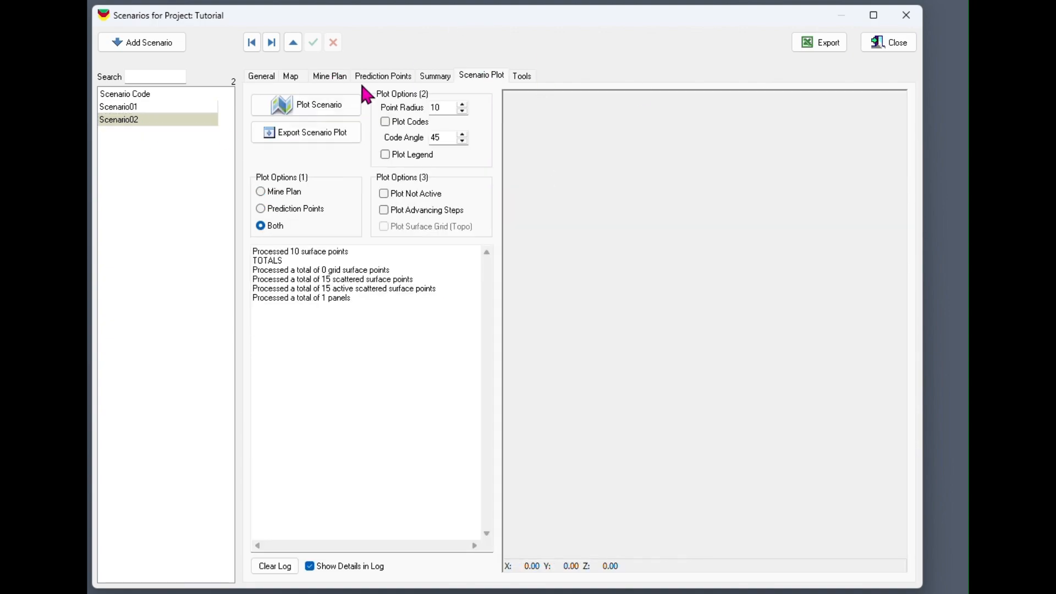
{"action": "left_click", "coordinate": [317, 114]}
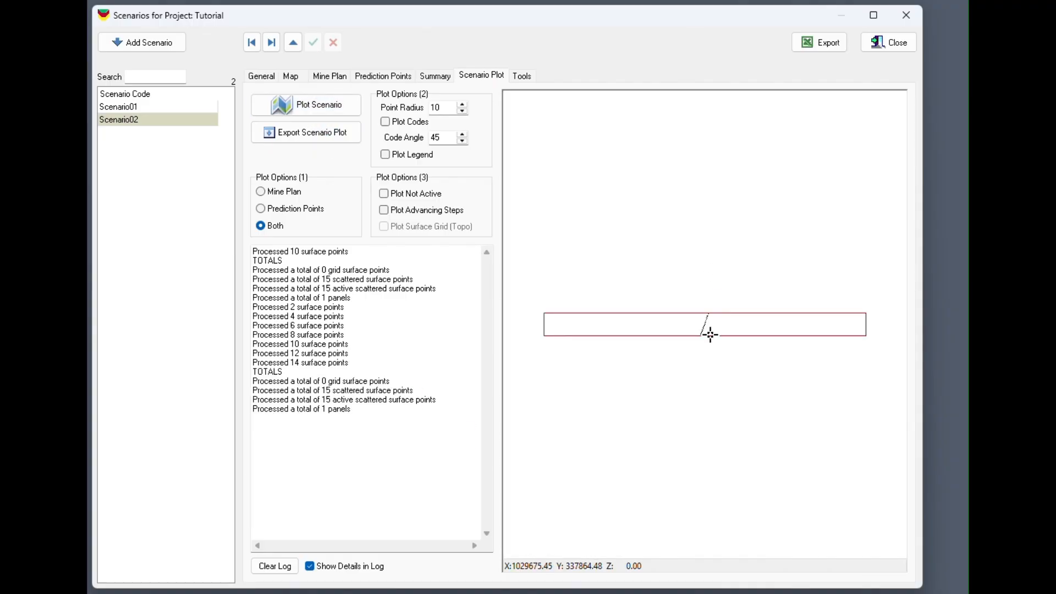
{"action": "scroll", "coordinate": [696, 323], "scroll_direction": "up", "scroll_amount": 3}
{"action": "scroll", "coordinate": [644, 341], "scroll_direction": "down", "scroll_amount": 5}
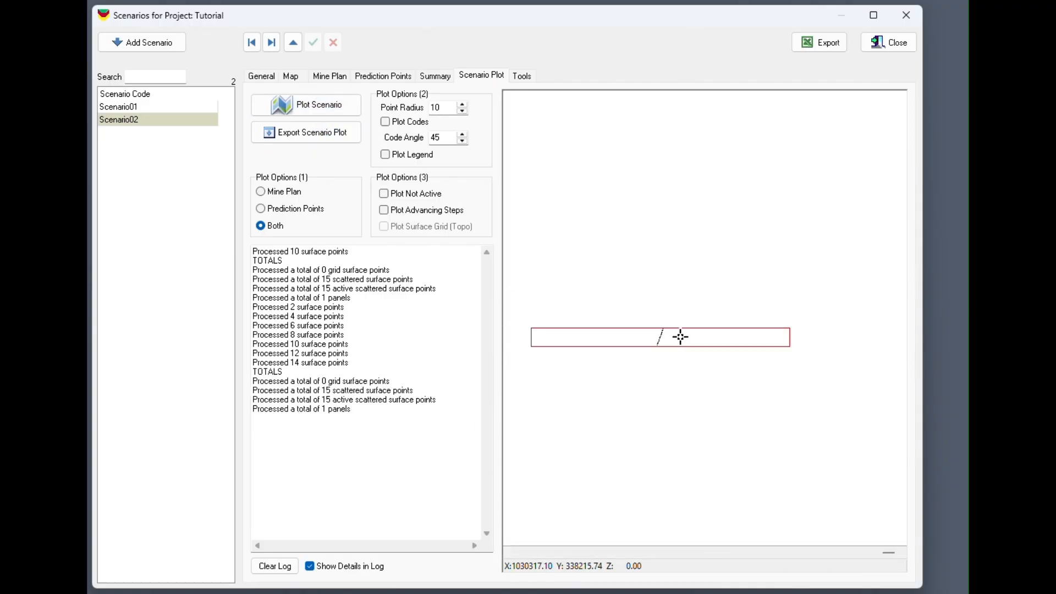
{"action": "scroll", "coordinate": [808, 328], "scroll_direction": "down", "scroll_amount": 2}
{"action": "scroll", "coordinate": [712, 332], "scroll_direction": "up", "scroll_amount": 5}
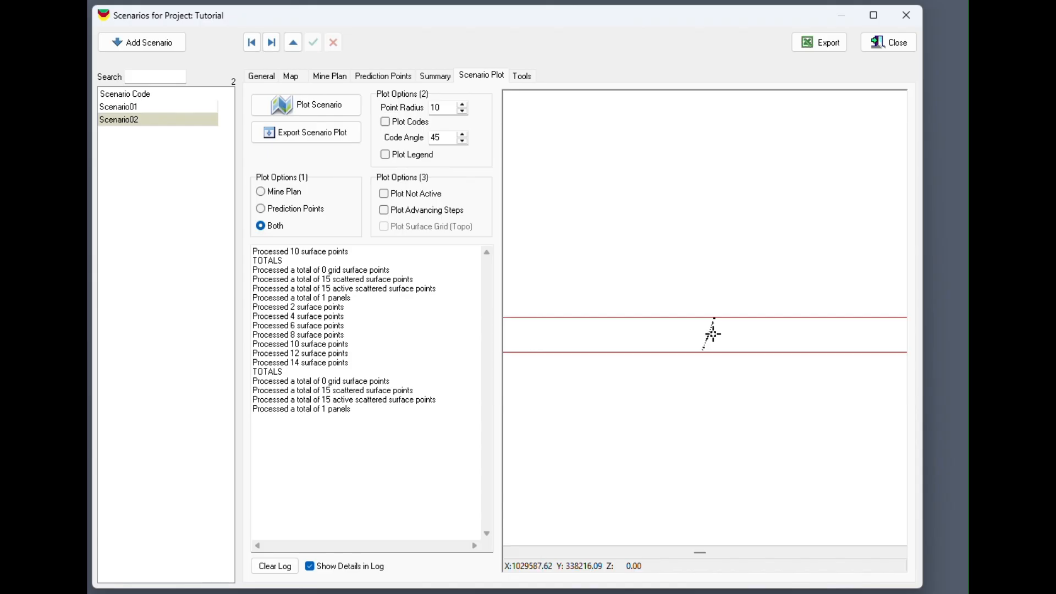
{"action": "scroll", "coordinate": [709, 332], "scroll_direction": "down", "scroll_amount": 3}
Step: Enable parcel Rect #1 of the mine plan for dynamic analysis and set its mining rate to 60 ft/d
{"action": "left_click", "coordinate": [335, 76]}
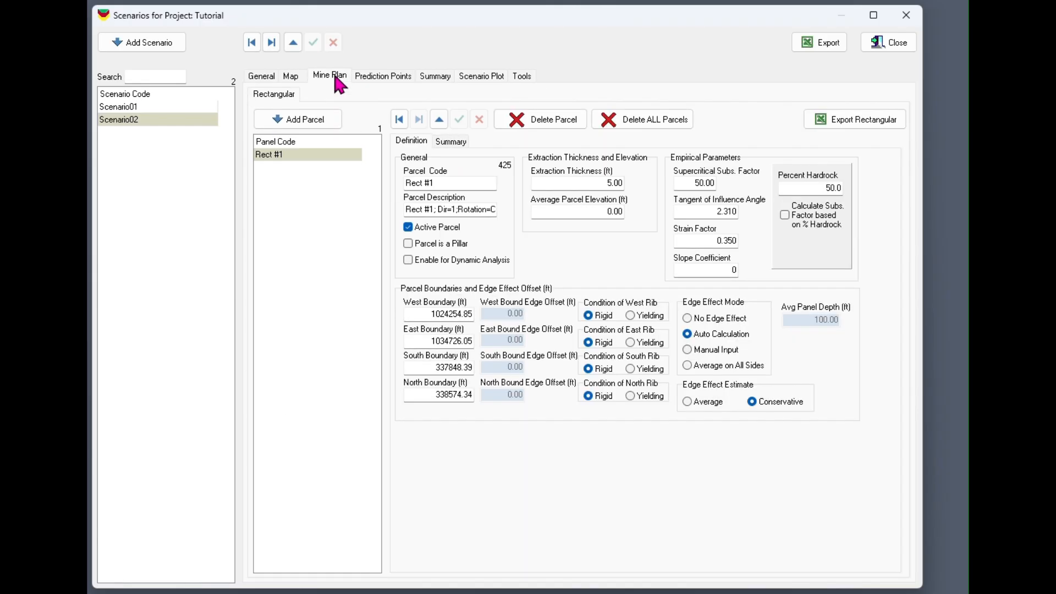
{"action": "left_click", "coordinate": [411, 260]}
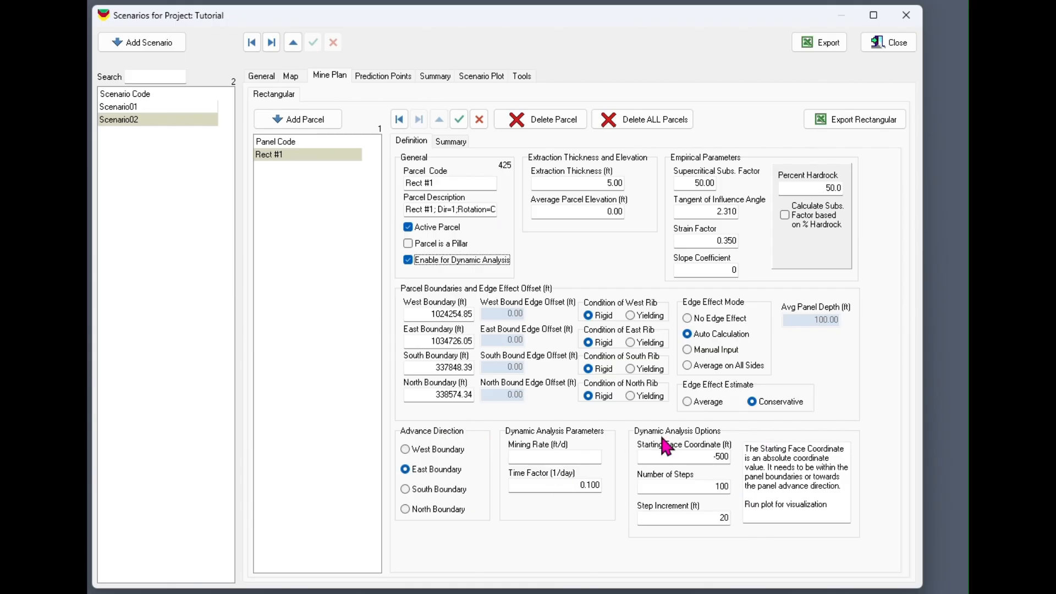
{"action": "left_click", "coordinate": [460, 118]}
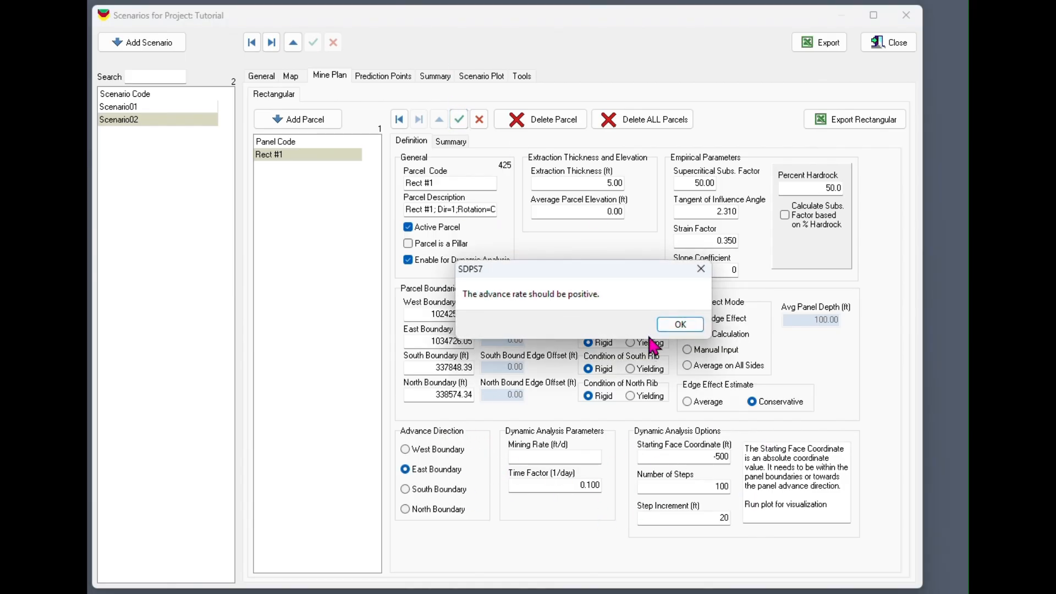
{"action": "left_click", "coordinate": [673, 322]}
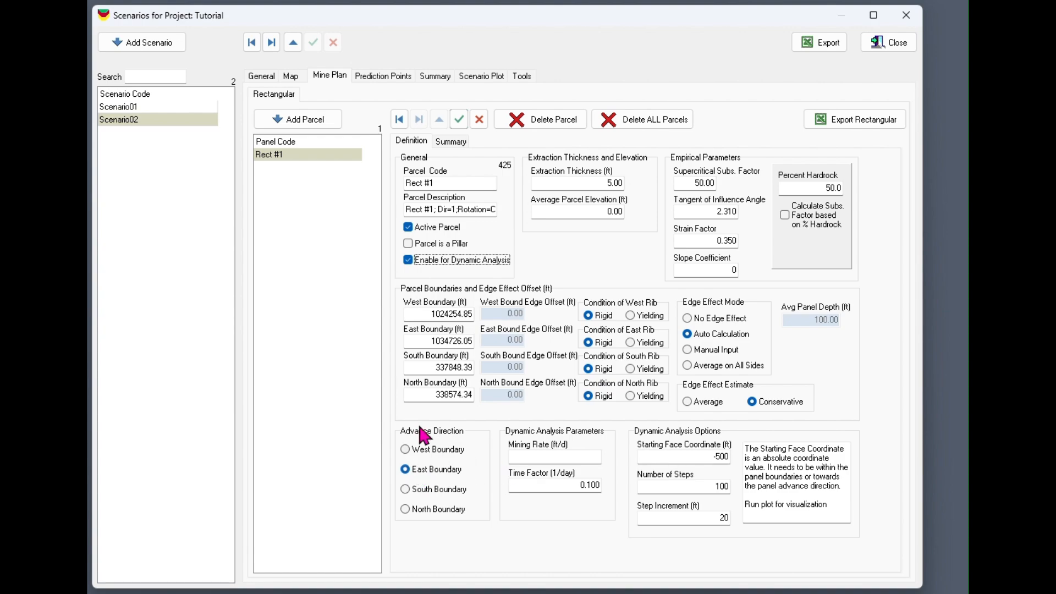
{"action": "left_click", "coordinate": [557, 459]}
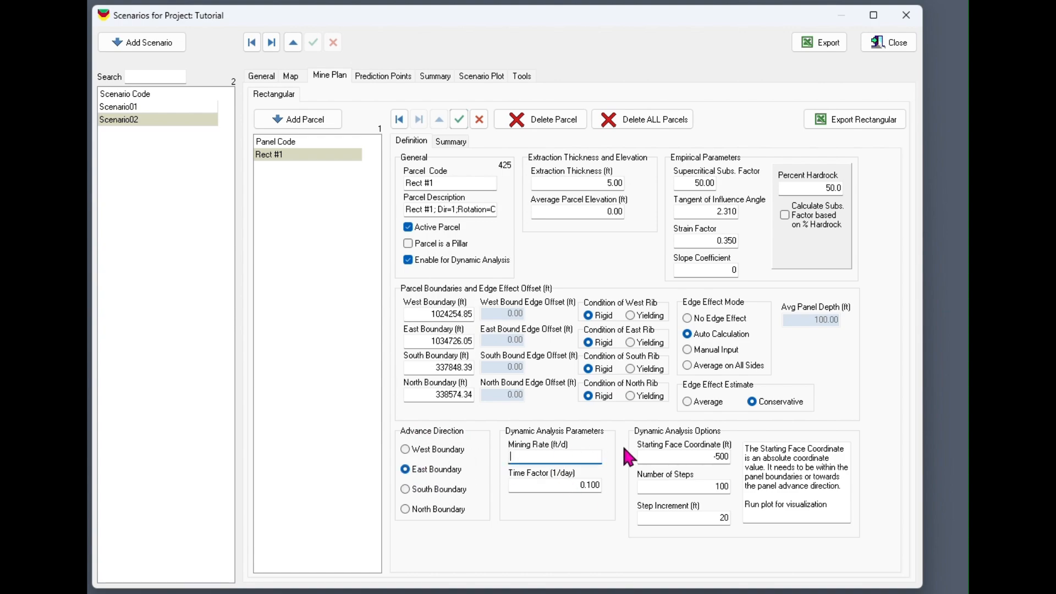
{"action": "type", "text": "60"}
Step: Copy the west boundary value 1024254.85 into the parcel's starting face coordinate and save the parcel
{"action": "left_click", "coordinate": [683, 458]}
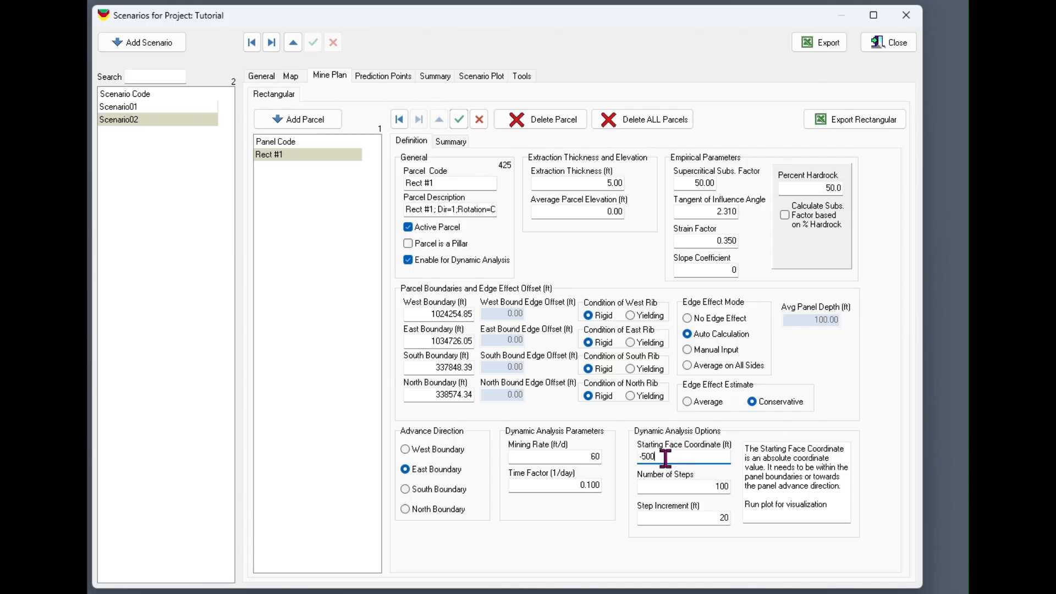
{"action": "left_click_drag", "start_coordinate": [662, 457], "coordinate": [610, 470]}
{"action": "left_click_drag", "start_coordinate": [472, 314], "coordinate": [354, 336]}
{"action": "key", "text": "ctrl+c"}
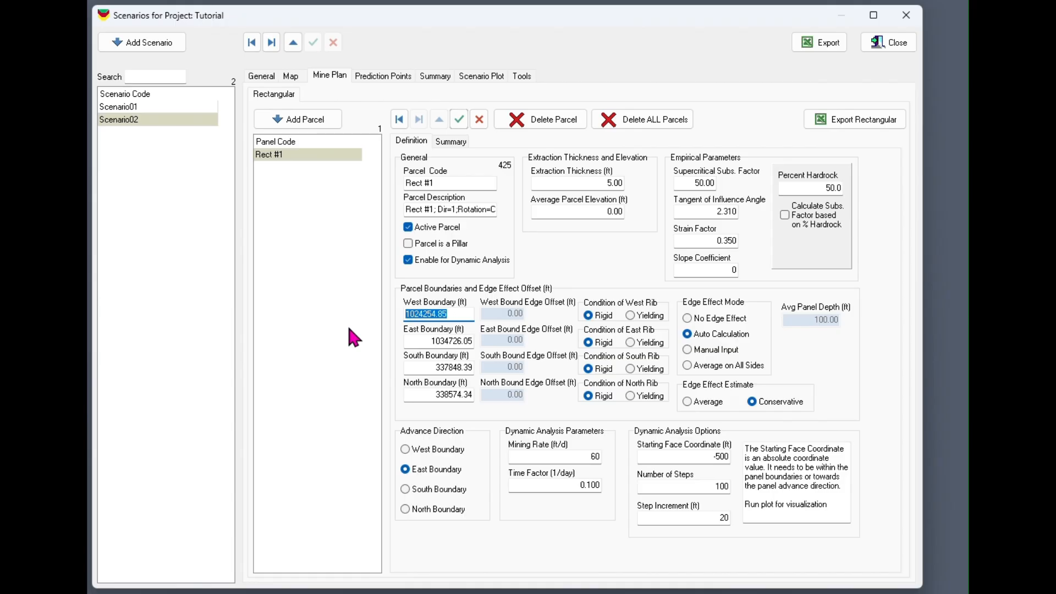
{"action": "key", "text": "BackSpace"}
{"action": "key", "text": "BackSpace"}
{"action": "key", "text": "BackSpace"}
{"action": "key", "text": "BackSpace"}
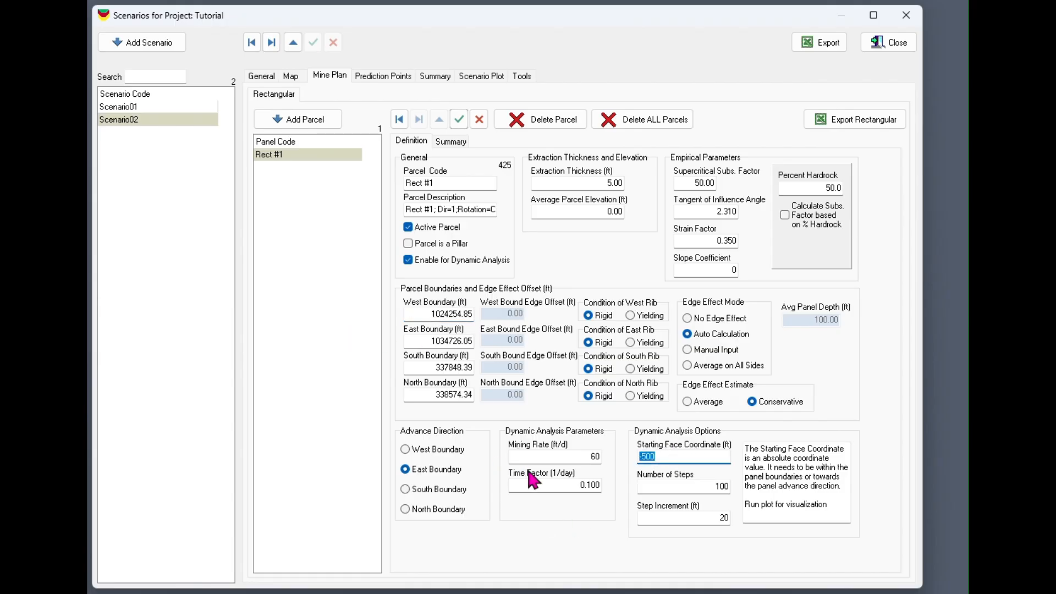
{"action": "key", "text": "ctrl+v"}
{"action": "left_click", "coordinate": [706, 487]}
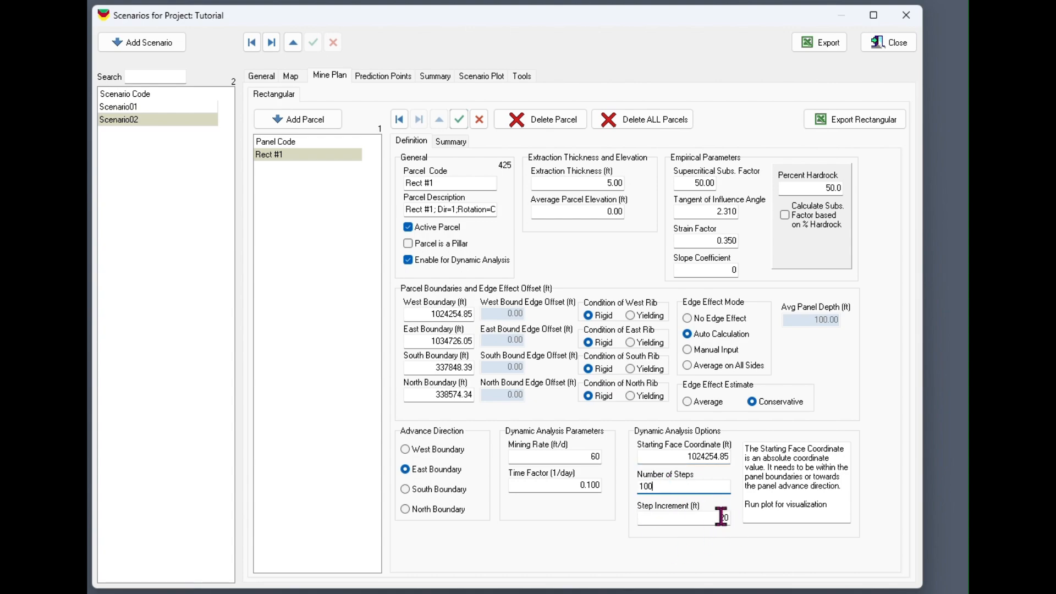
{"action": "left_click", "coordinate": [460, 119]}
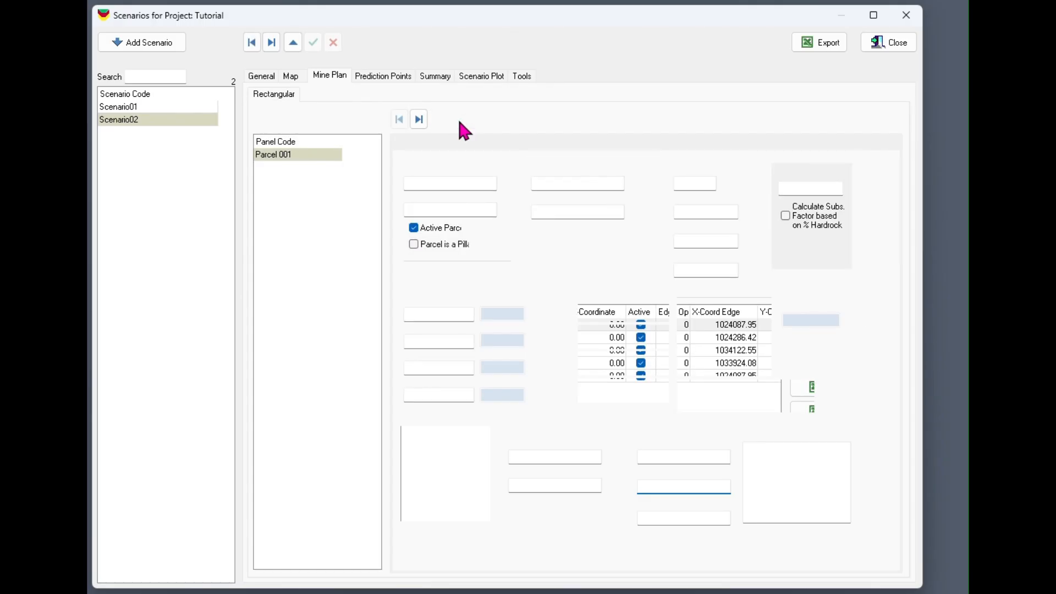
Step: Plot the scenario with advancing steps included and examine how far the steps extend along the panel
{"action": "left_click", "coordinate": [483, 76]}
{"action": "left_click", "coordinate": [384, 209]}
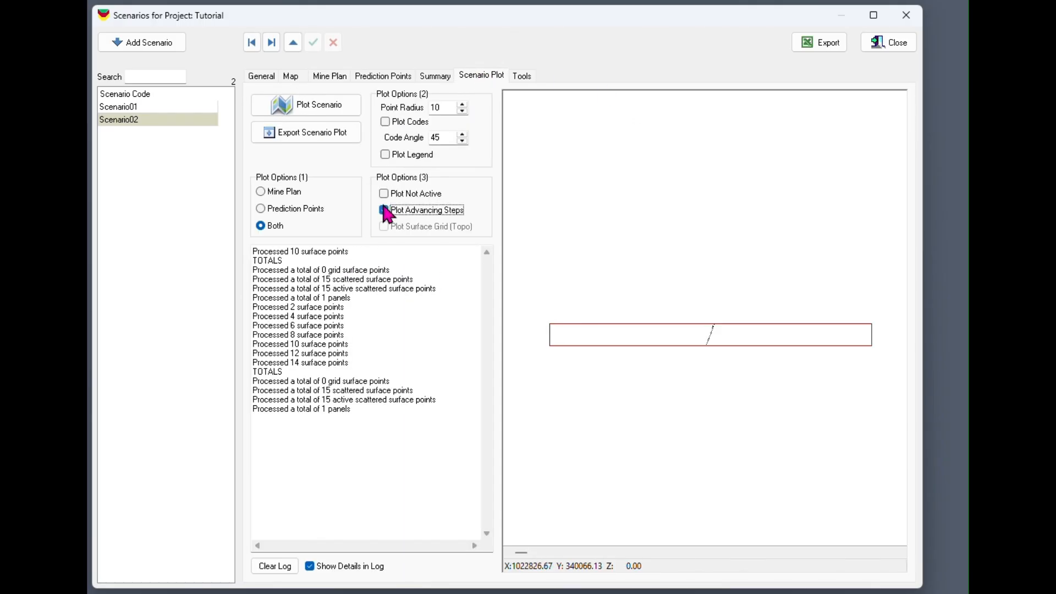
{"action": "left_click", "coordinate": [319, 110]}
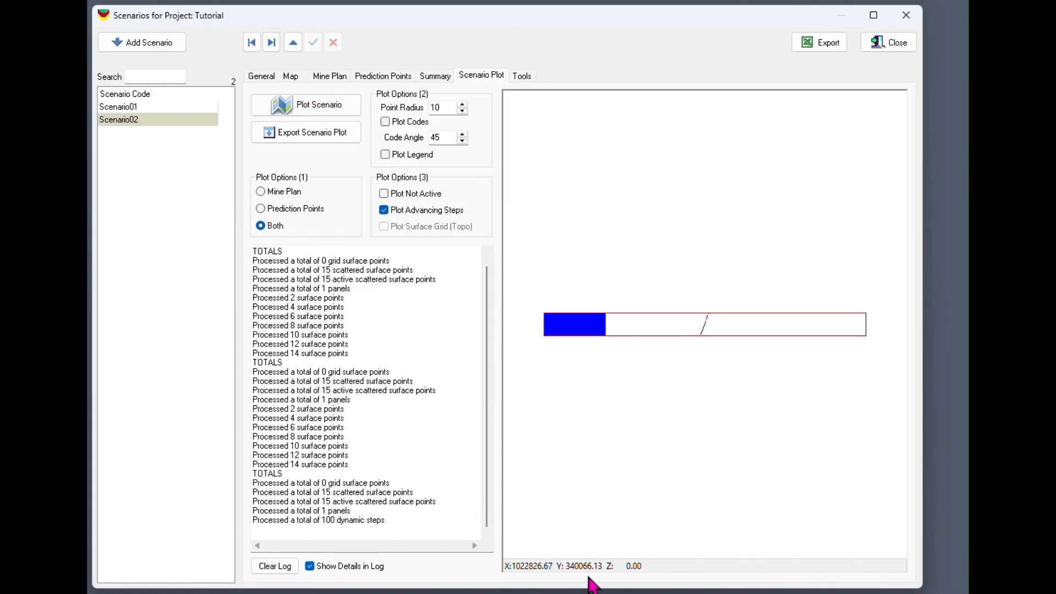
{"action": "scroll", "coordinate": [623, 316], "scroll_direction": "up", "scroll_amount": 1}
{"action": "scroll", "coordinate": [688, 322], "scroll_direction": "down", "scroll_amount": 1}
{"action": "scroll", "coordinate": [715, 341], "scroll_direction": "up", "scroll_amount": 2}
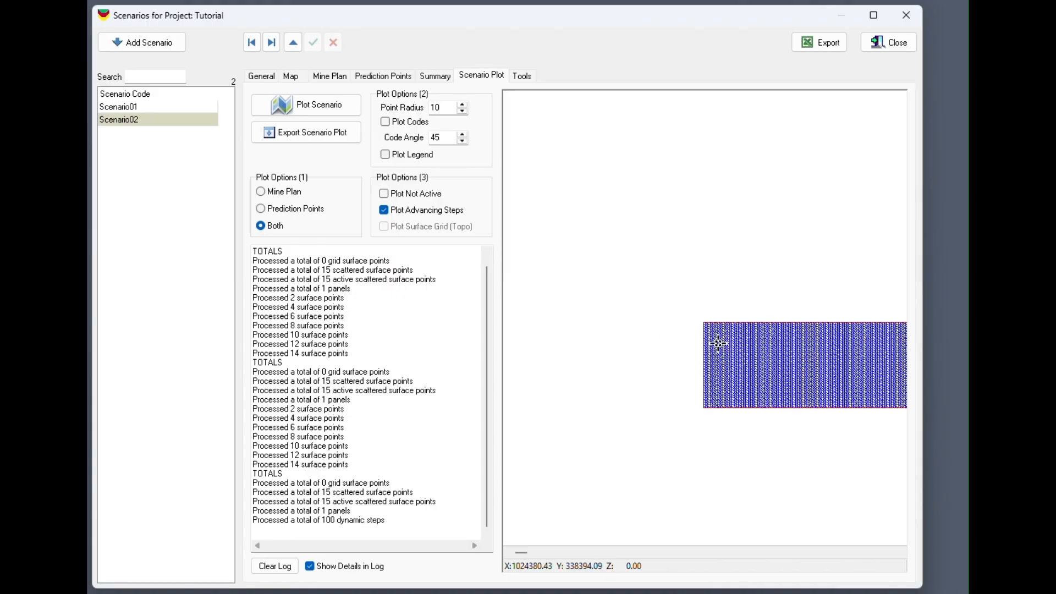
{"action": "scroll", "coordinate": [690, 330], "scroll_direction": "down", "scroll_amount": 1}
{"action": "scroll", "coordinate": [571, 322], "scroll_direction": "down", "scroll_amount": 1}
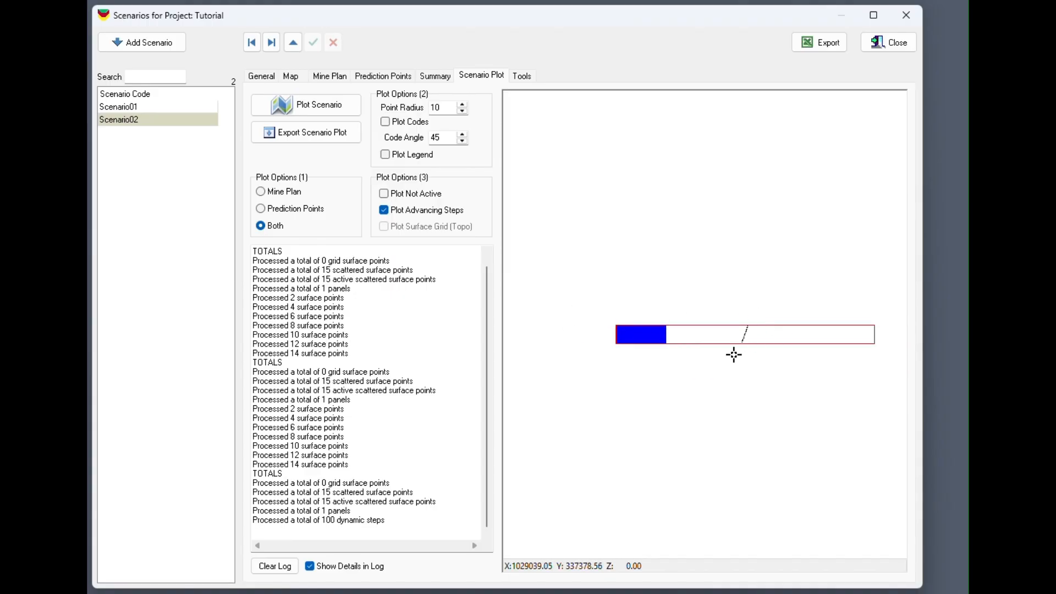
{"action": "scroll", "coordinate": [636, 326], "scroll_direction": "up", "scroll_amount": 1}
{"action": "scroll", "coordinate": [596, 339], "scroll_direction": "up", "scroll_amount": 4}
{"action": "scroll", "coordinate": [615, 332], "scroll_direction": "down", "scroll_amount": 1}
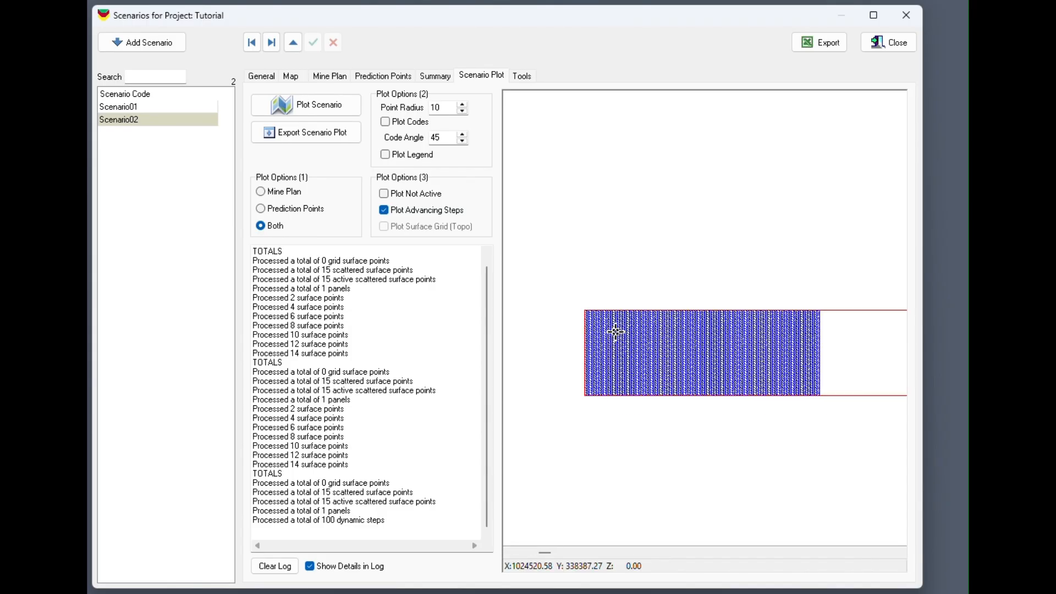
{"action": "scroll", "coordinate": [587, 321], "scroll_direction": "down", "scroll_amount": 2}
Step: Set the parcel's number of steps to 200 and the step increment to 30 ft, and save the parcel
{"action": "left_click", "coordinate": [328, 76]}
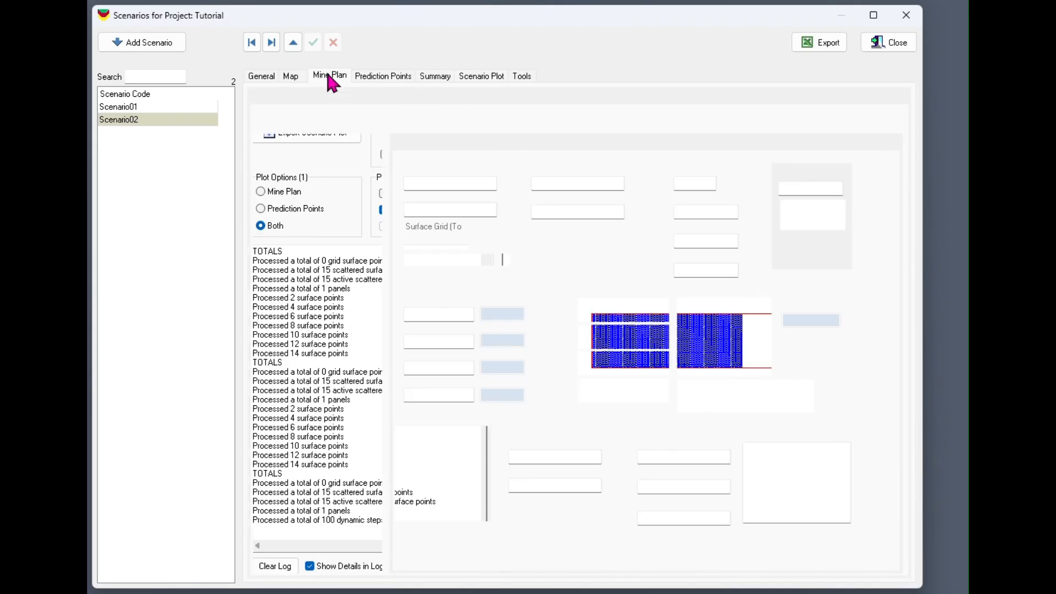
{"action": "left_click", "coordinate": [704, 490]}
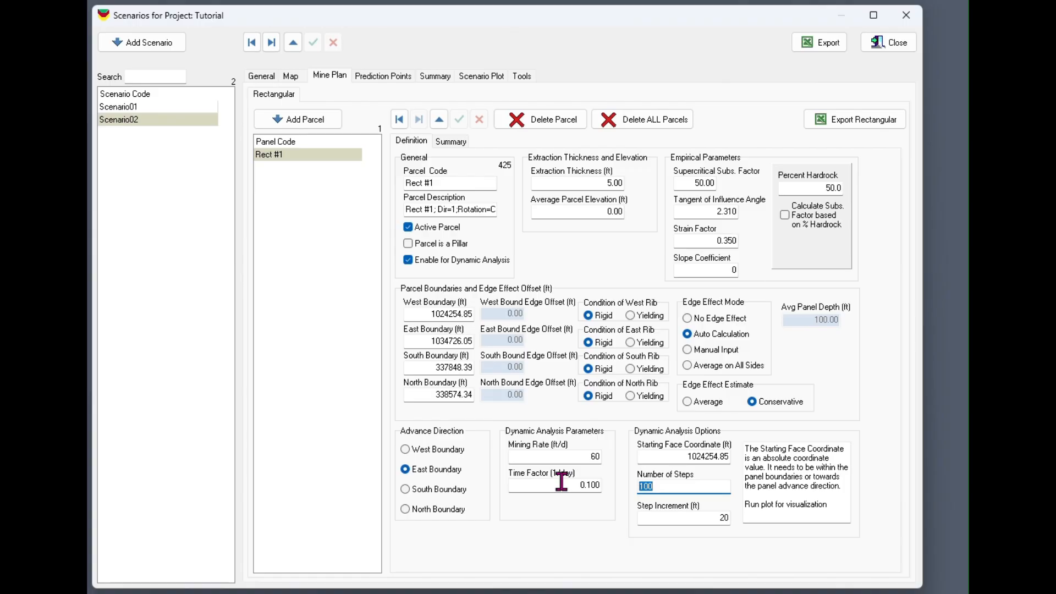
{"action": "type", "text": "200"}
{"action": "left_click", "coordinate": [693, 515]}
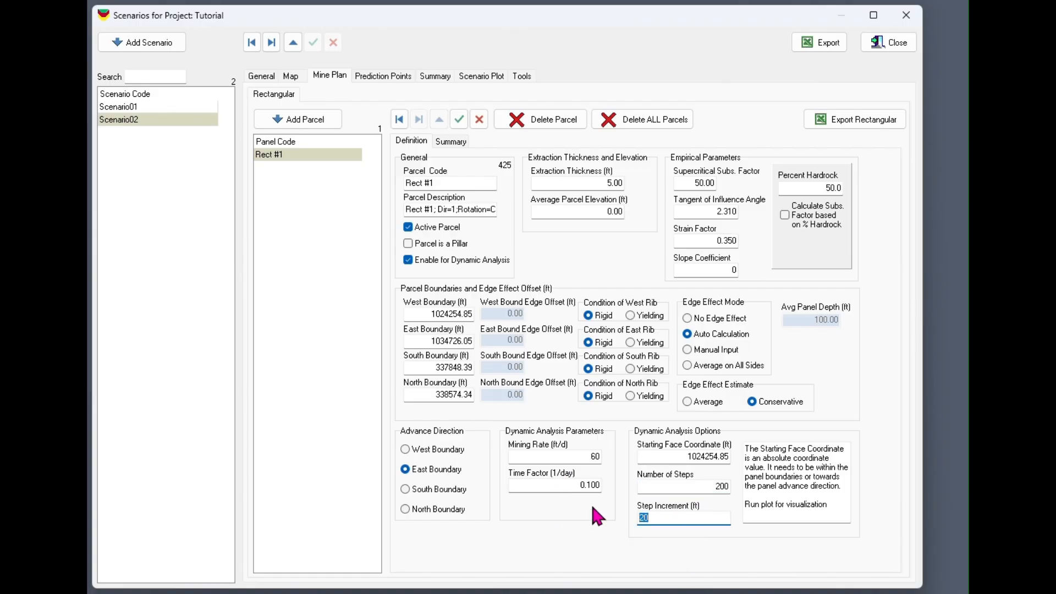
{"action": "type", "text": "30"}
{"action": "left_click", "coordinate": [460, 120]}
Step: Replot the scenario and check the advancing steps' extent relative to the prediction points
{"action": "left_click", "coordinate": [484, 76]}
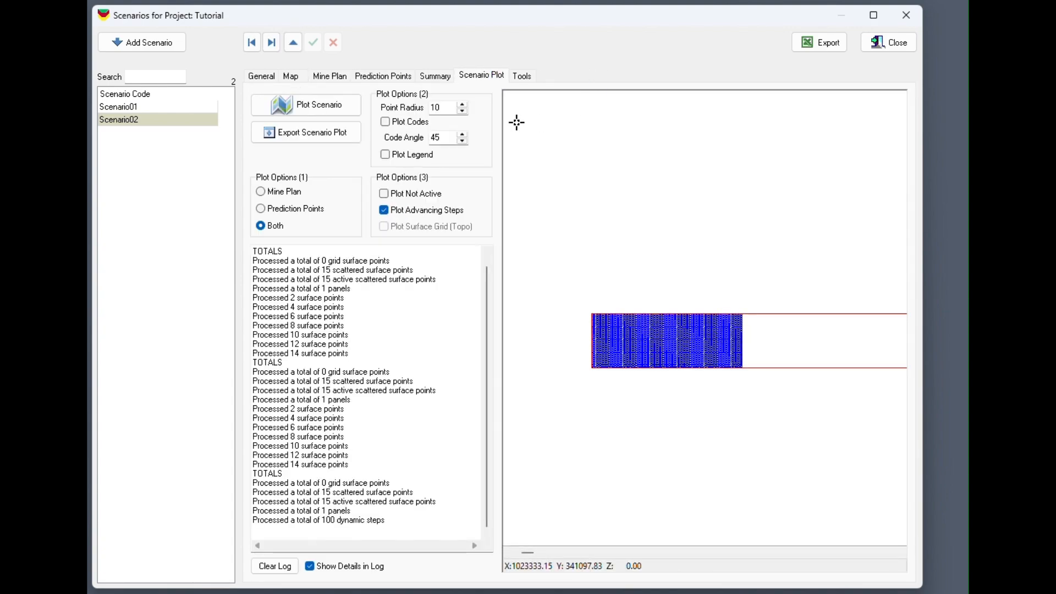
{"action": "left_click", "coordinate": [297, 104]}
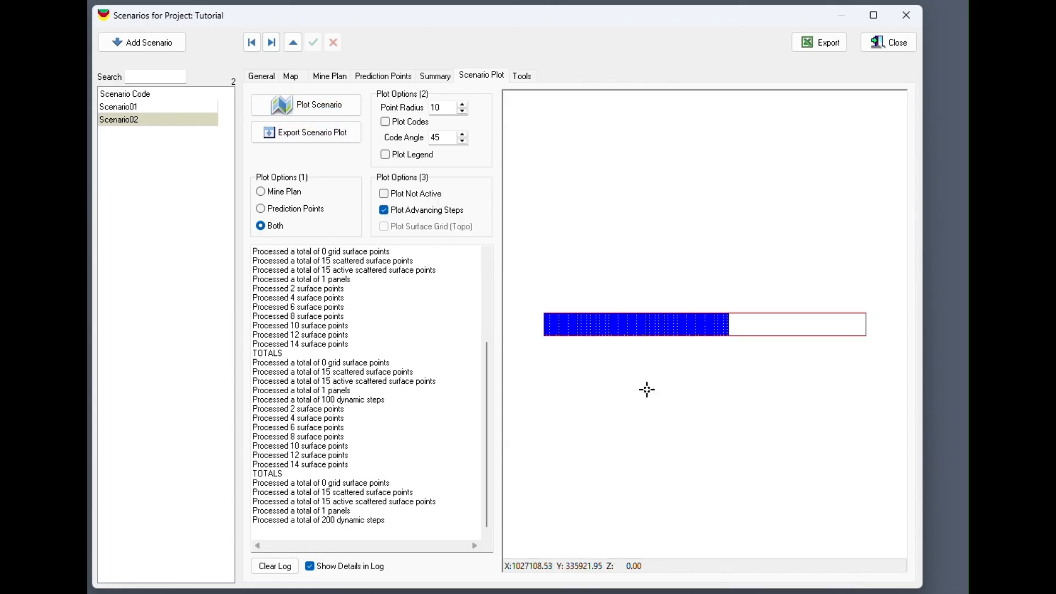
{"action": "scroll", "coordinate": [707, 315], "scroll_direction": "up", "scroll_amount": 8}
{"action": "scroll", "coordinate": [687, 310], "scroll_direction": "down", "scroll_amount": 3}
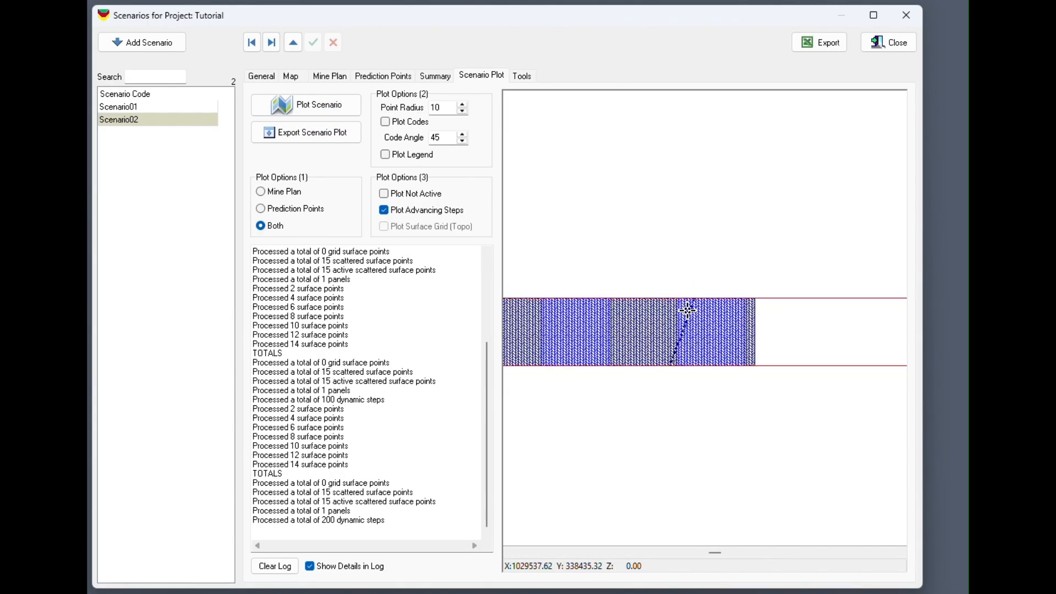
Step: Set the parcel's number of steps to 250 and save the parcel
{"action": "left_click", "coordinate": [330, 76]}
{"action": "left_click", "coordinate": [711, 516]}
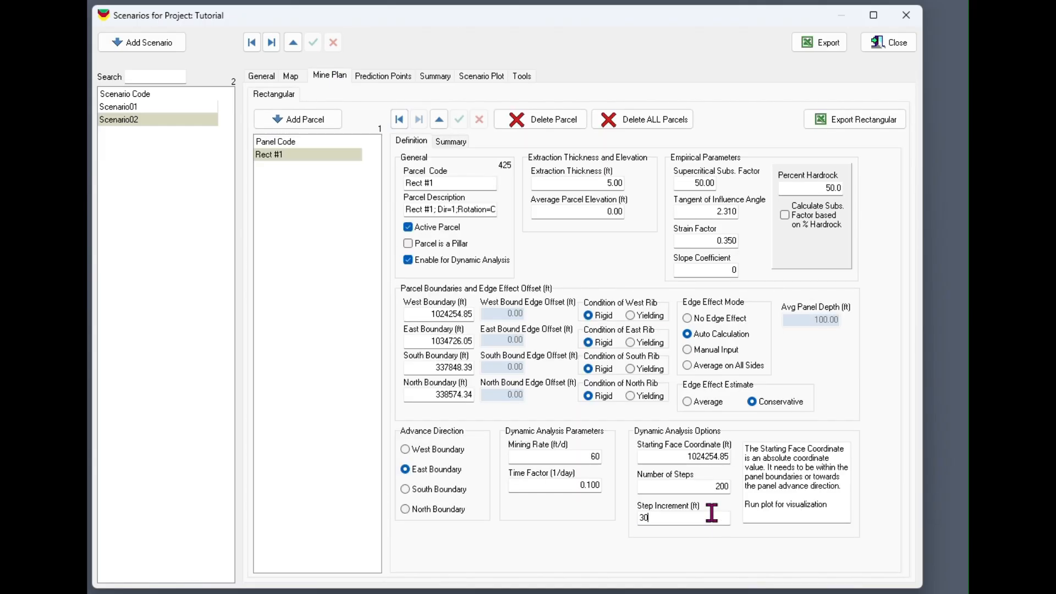
{"action": "double_click", "coordinate": [711, 515]}
{"action": "left_click", "coordinate": [658, 485]}
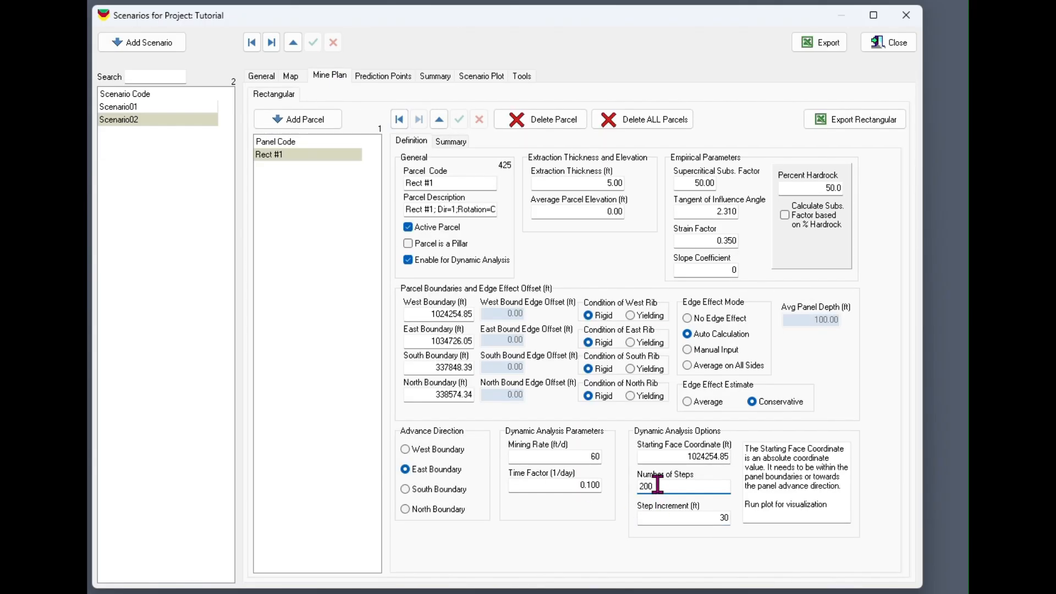
{"action": "key", "text": "BackSpace"}
{"action": "key", "text": "BackSpace"}
{"action": "type", "text": "50"}
{"action": "left_click", "coordinate": [462, 118]}
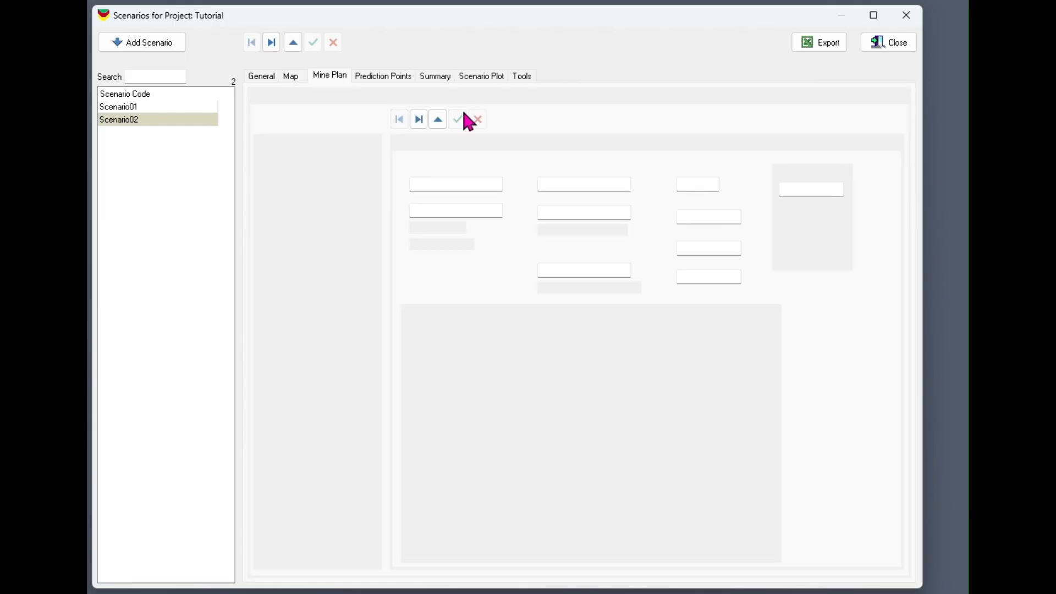
Step: Plot the scenario with the new step count and inspect the advancing steps from the starting face to the last one
{"action": "left_click", "coordinate": [462, 77]}
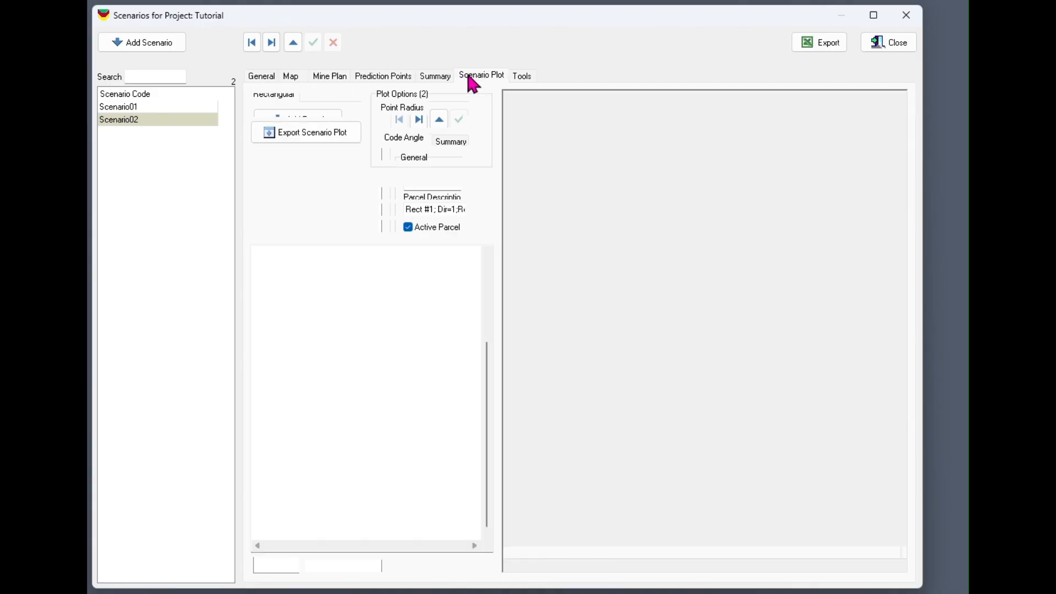
{"action": "left_click", "coordinate": [312, 110]}
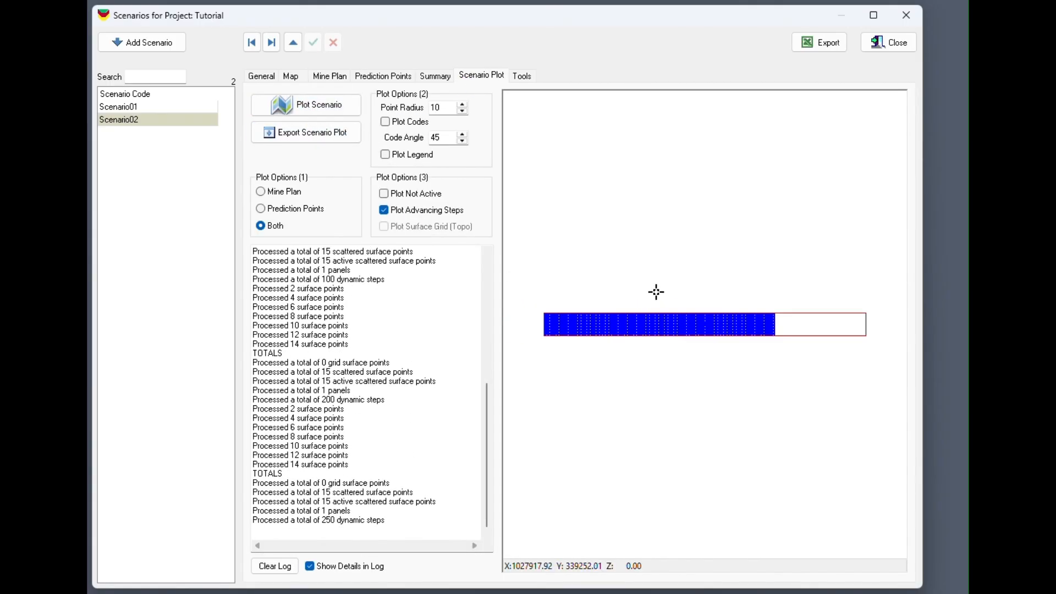
{"action": "scroll", "coordinate": [730, 316], "scroll_direction": "up", "scroll_amount": 3}
{"action": "scroll", "coordinate": [736, 328], "scroll_direction": "down", "scroll_amount": 3}
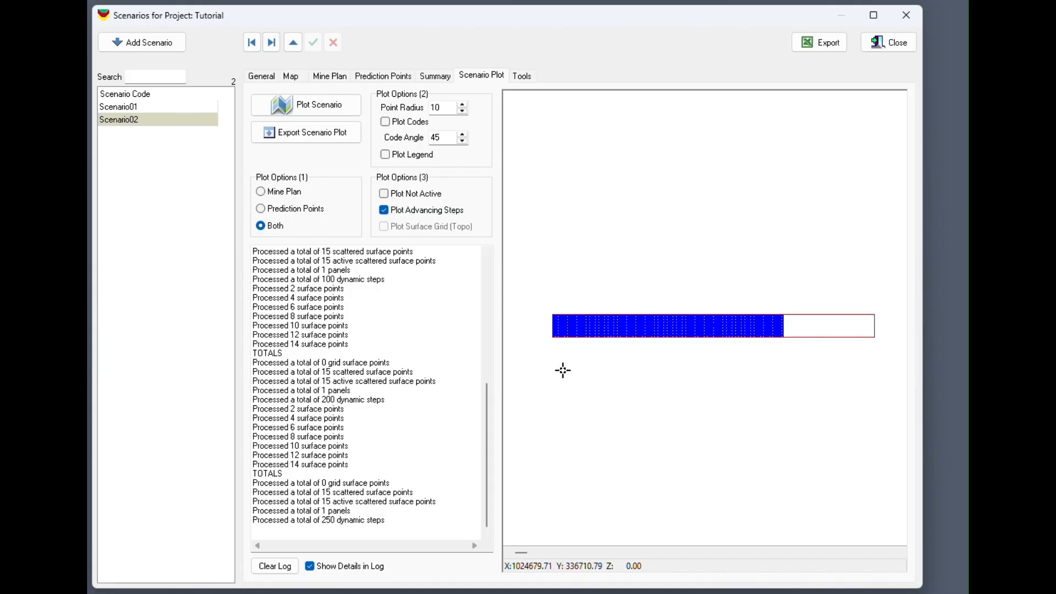
{"action": "scroll", "coordinate": [559, 332], "scroll_direction": "up", "scroll_amount": 3}
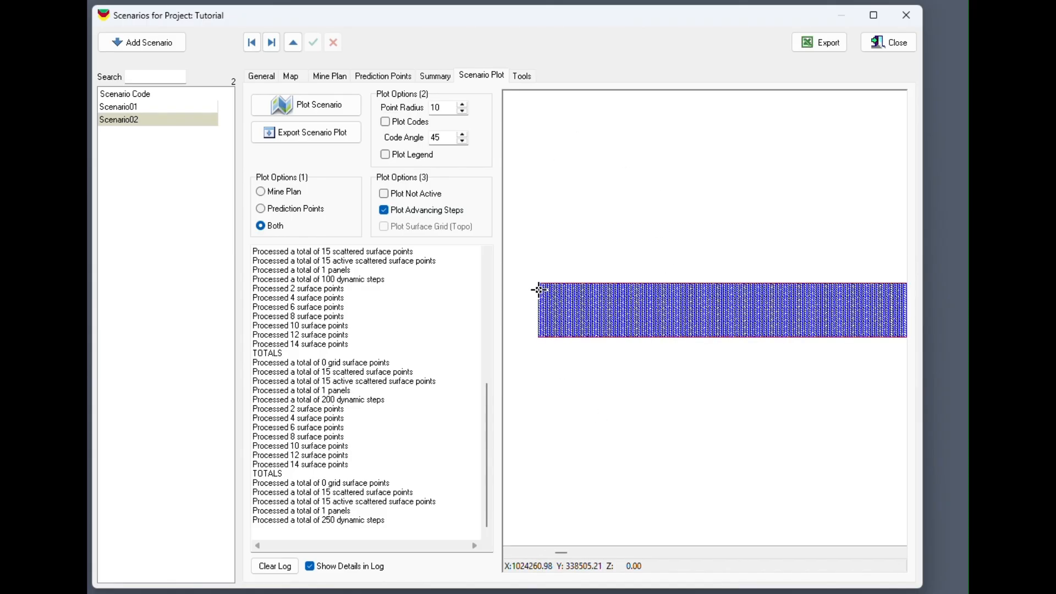
{"action": "scroll", "coordinate": [517, 314], "scroll_direction": "down", "scroll_amount": 2}
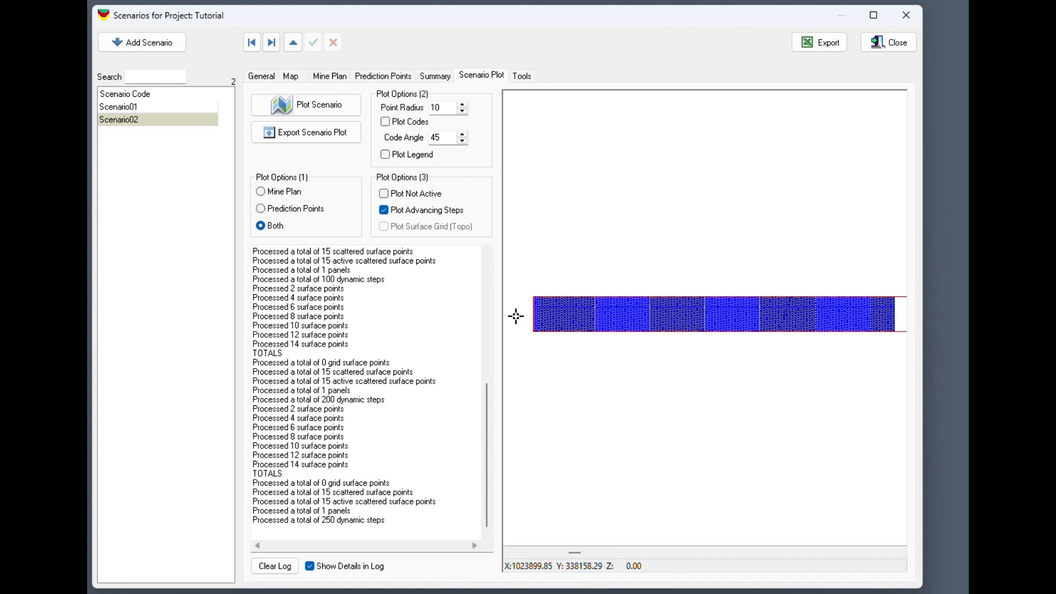
{"action": "scroll", "coordinate": [770, 314], "scroll_direction": "up", "scroll_amount": 3}
{"action": "scroll", "coordinate": [796, 316], "scroll_direction": "up", "scroll_amount": 1}
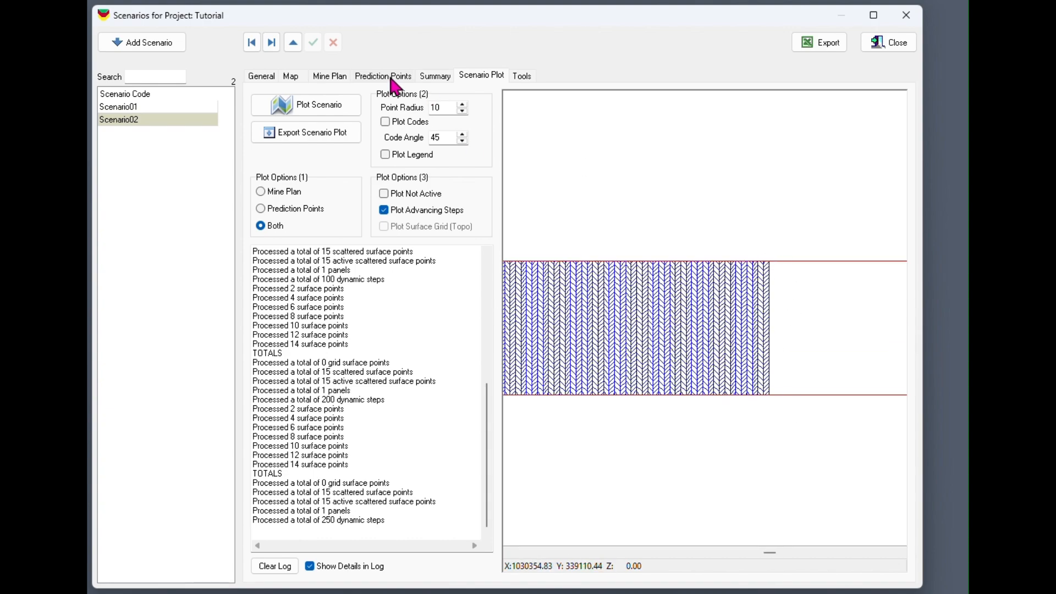
Step: Review the parcel's mine plan settings, close the scenarios, and calculate the dynamic deformations for Scenario02
{"action": "left_click", "coordinate": [331, 76]}
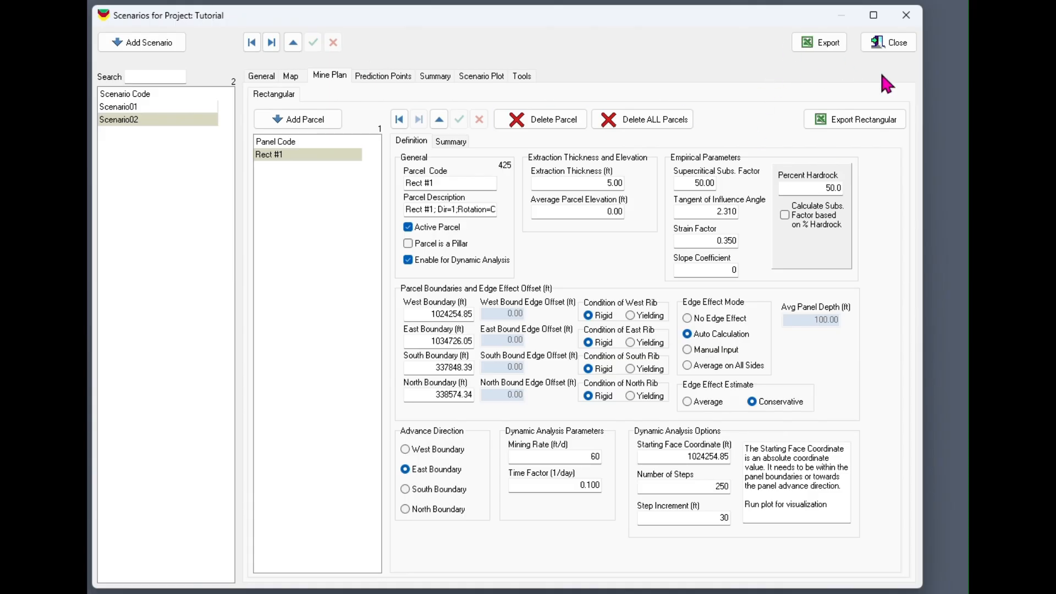
{"action": "left_click", "coordinate": [890, 36]}
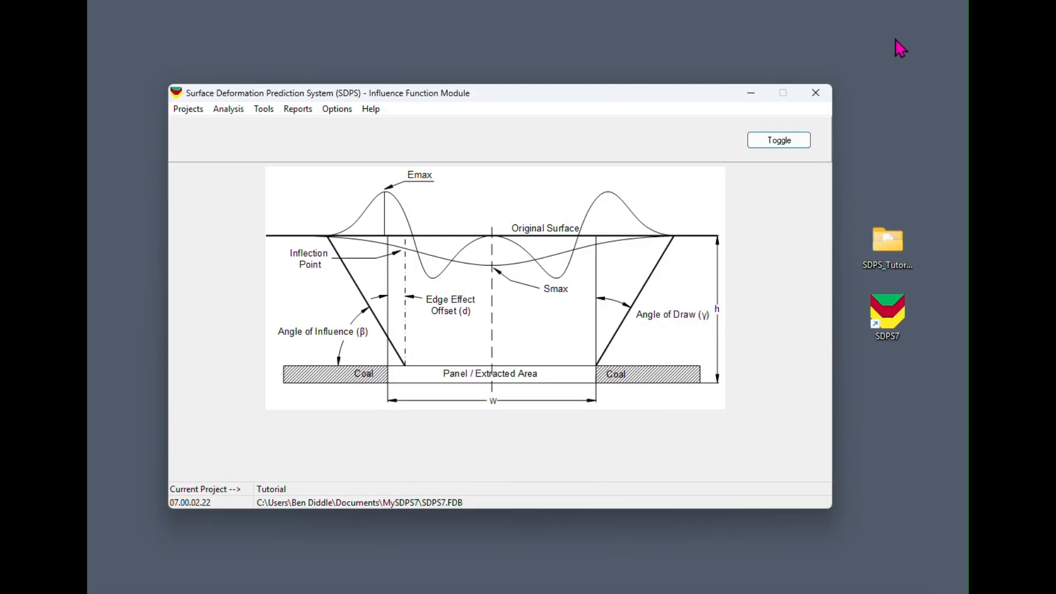
{"action": "left_click", "coordinate": [231, 110]}
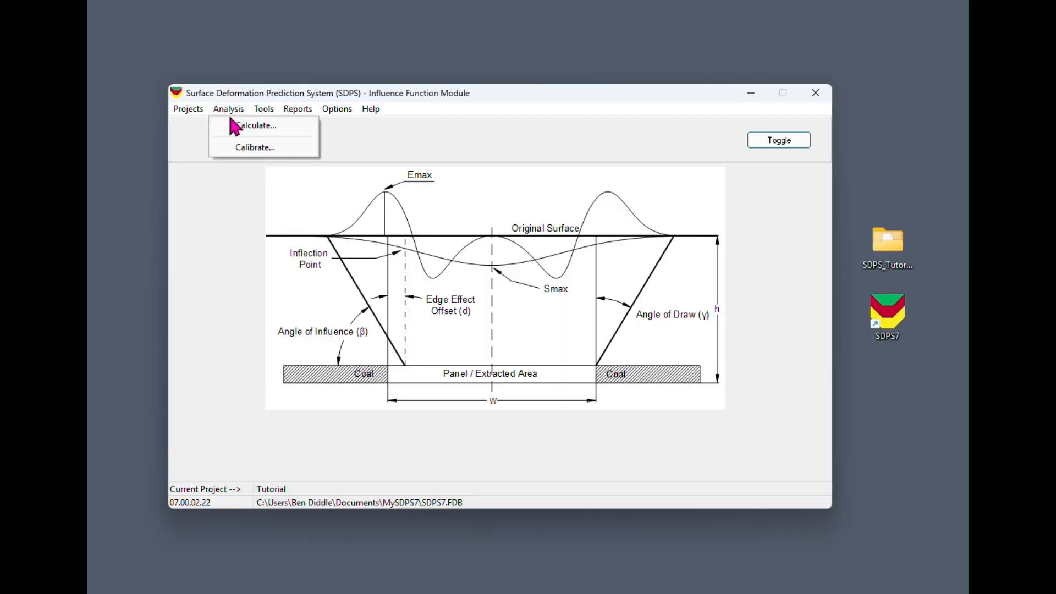
{"action": "left_click", "coordinate": [231, 127]}
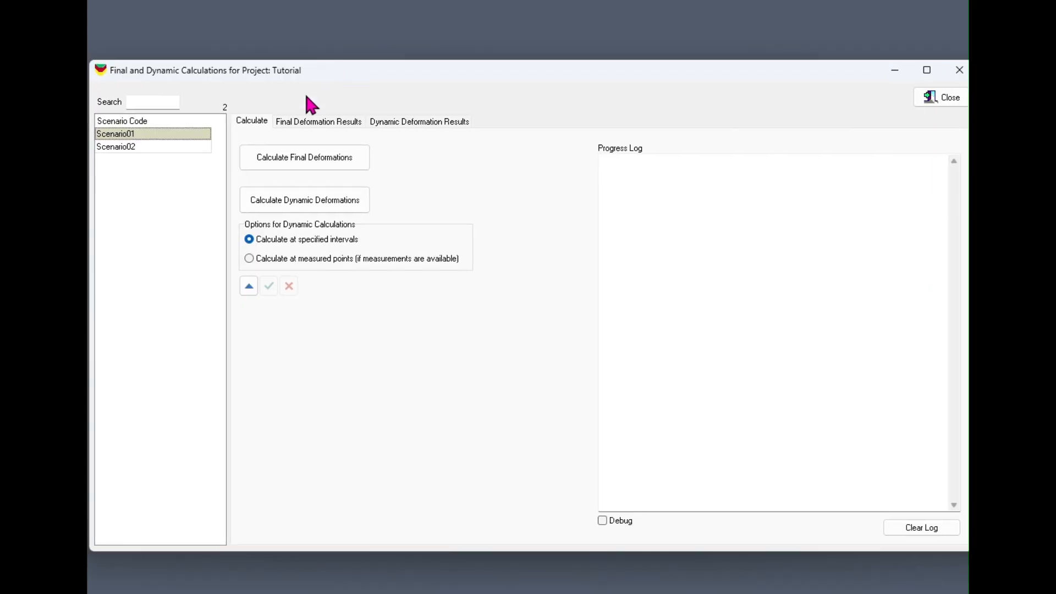
{"action": "left_click", "coordinate": [138, 149]}
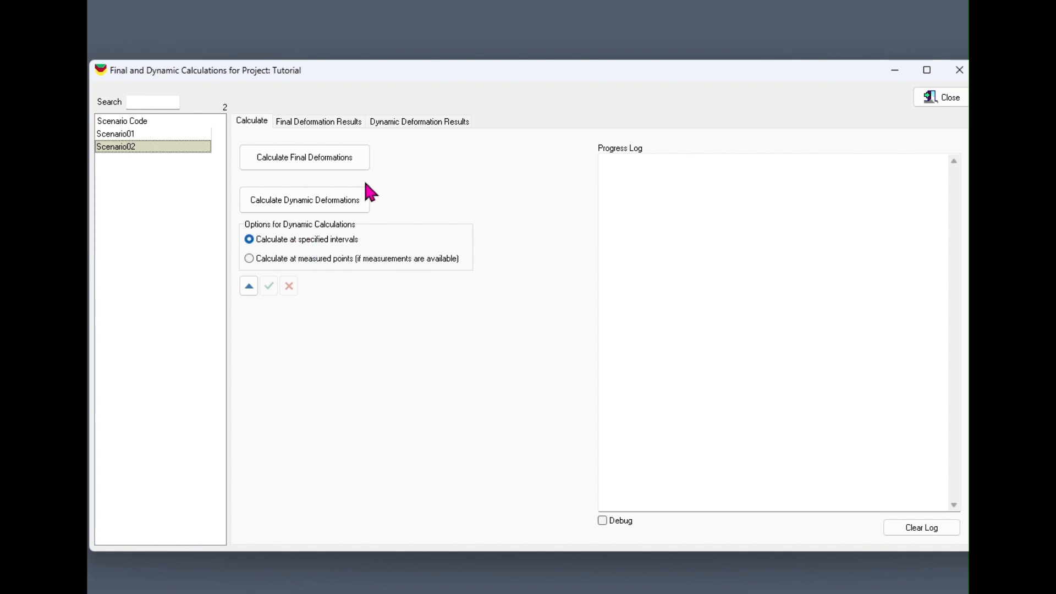
{"action": "left_click", "coordinate": [312, 200]}
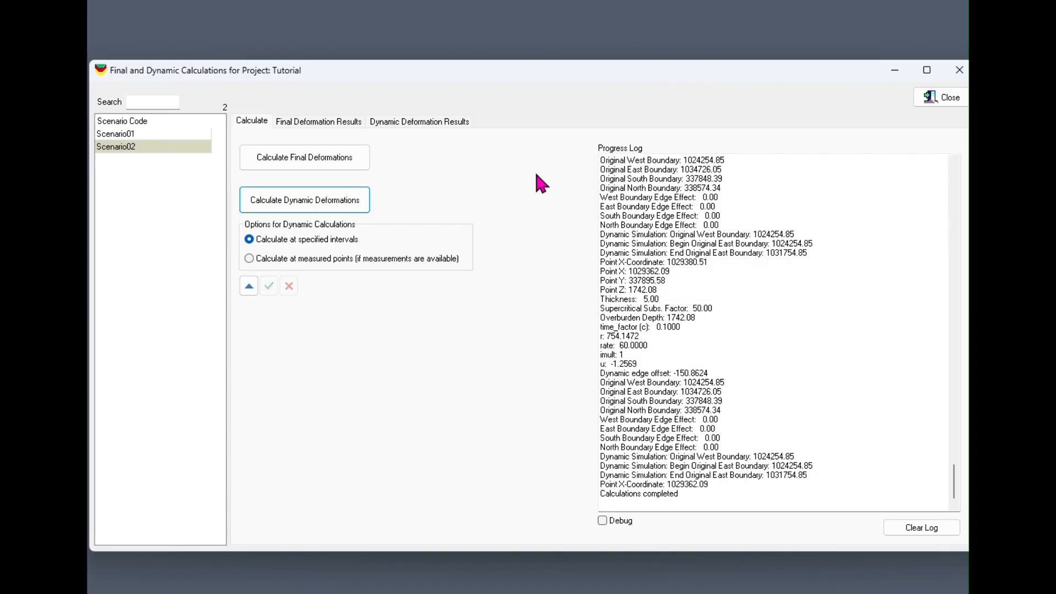
Step: Browse the scattered prediction points in Scenario02's dynamic deformation results, from Rot-Point 0000029 to Rot-Point 0000022
{"action": "left_click", "coordinate": [420, 117]}
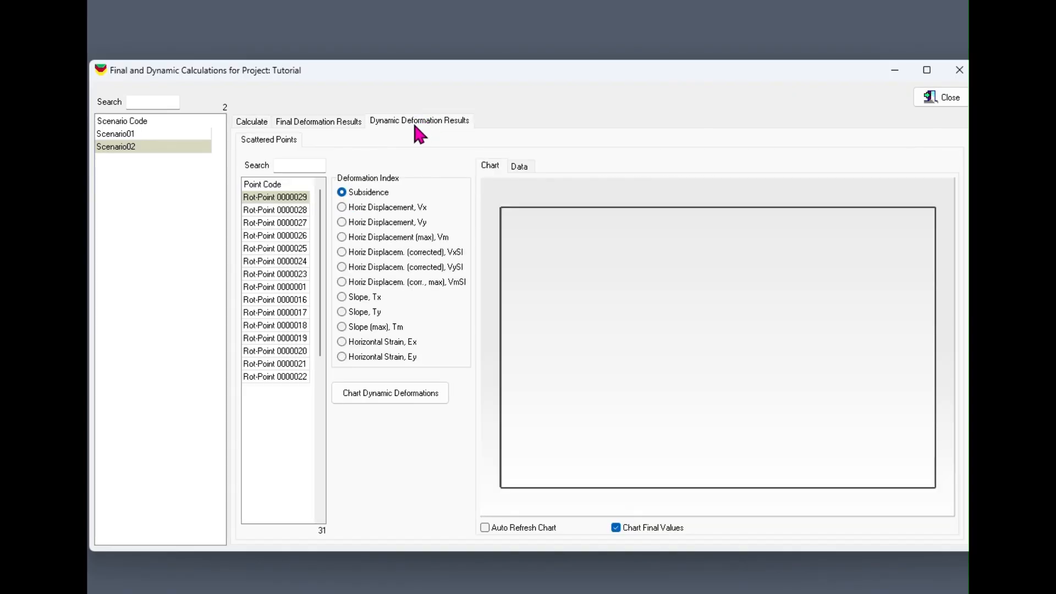
{"action": "left_click", "coordinate": [276, 211]}
{"action": "left_click", "coordinate": [280, 223]}
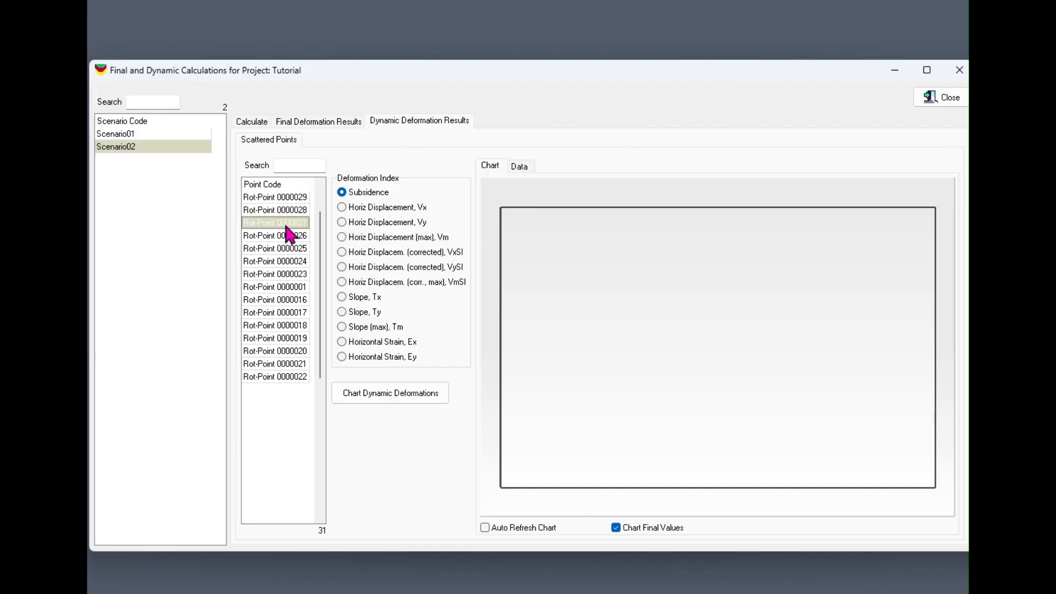
{"action": "left_click", "coordinate": [278, 235]}
{"action": "left_click", "coordinate": [279, 248]}
{"action": "left_click", "coordinate": [283, 275]}
{"action": "left_click", "coordinate": [281, 287]}
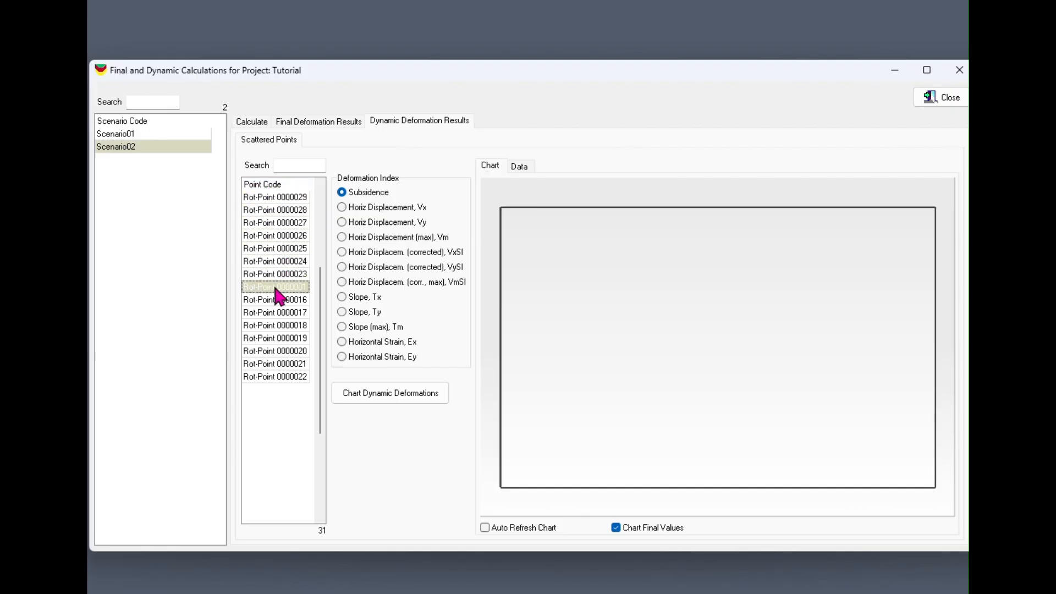
{"action": "left_click", "coordinate": [275, 300]}
{"action": "left_click", "coordinate": [292, 313]}
{"action": "left_click", "coordinate": [297, 325]}
{"action": "left_click", "coordinate": [299, 338]}
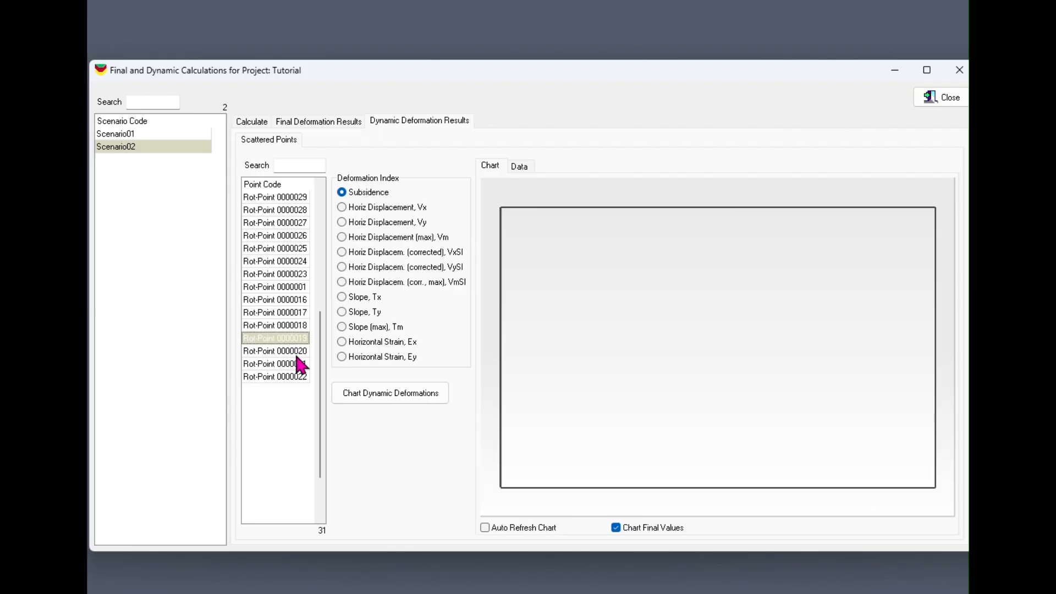
{"action": "left_click", "coordinate": [275, 376]}
{"action": "left_click", "coordinate": [275, 199]}
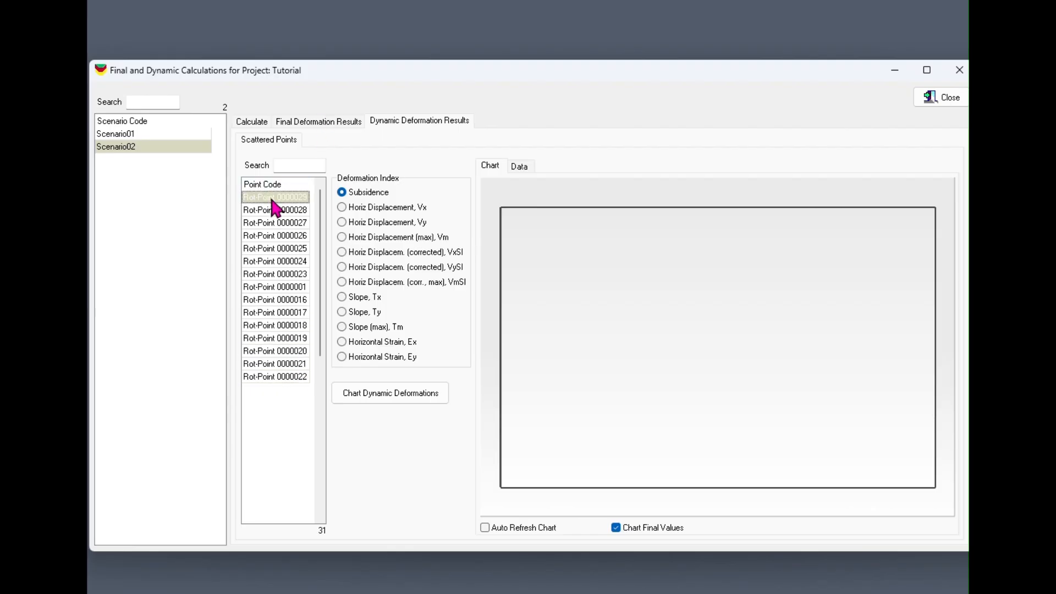
Step: Chart the dynamic subsidence of Rot-Point 0000001, followed by its horizontal displacements Vx and Vy
{"action": "left_click", "coordinate": [275, 287]}
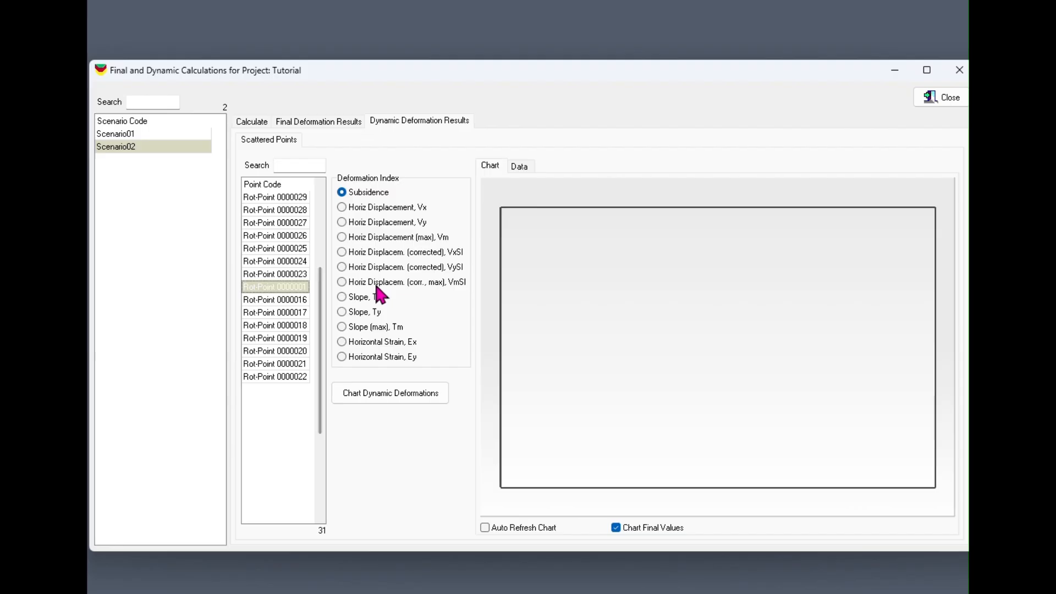
{"action": "left_click", "coordinate": [383, 399]}
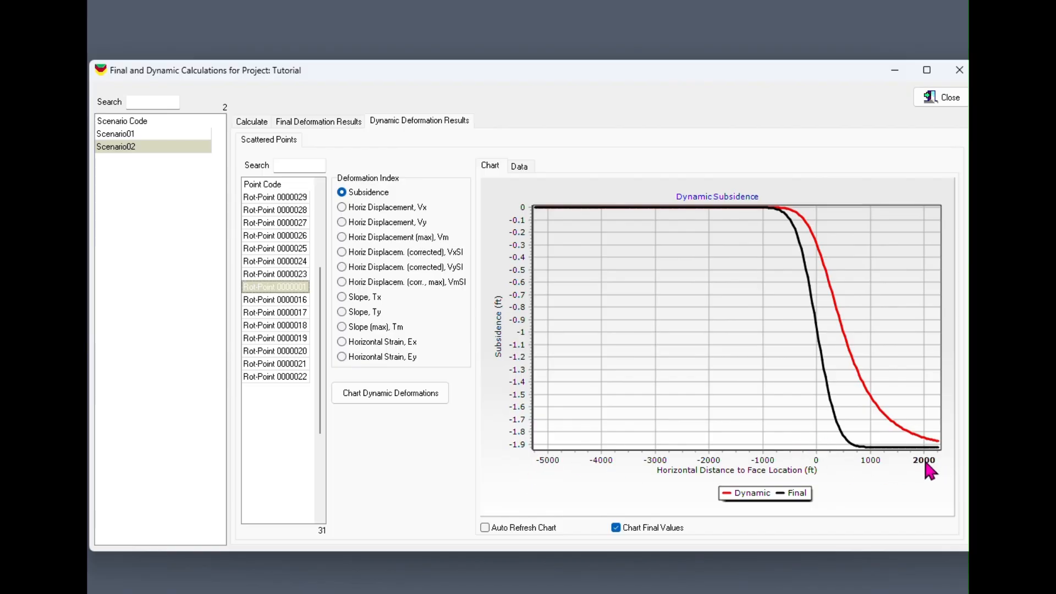
{"action": "left_click", "coordinate": [341, 206]}
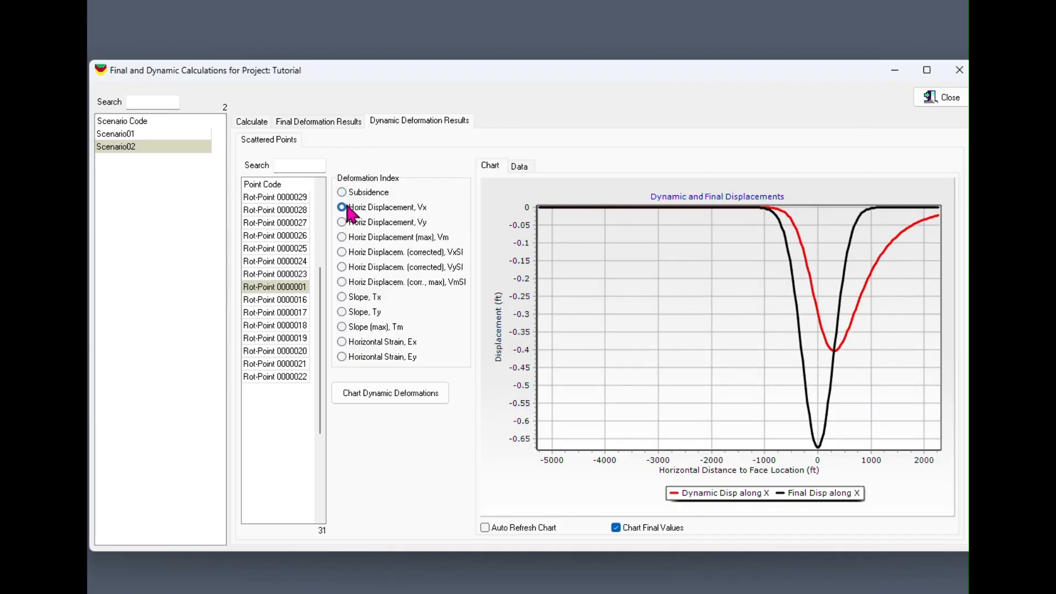
{"action": "left_click", "coordinate": [341, 221]}
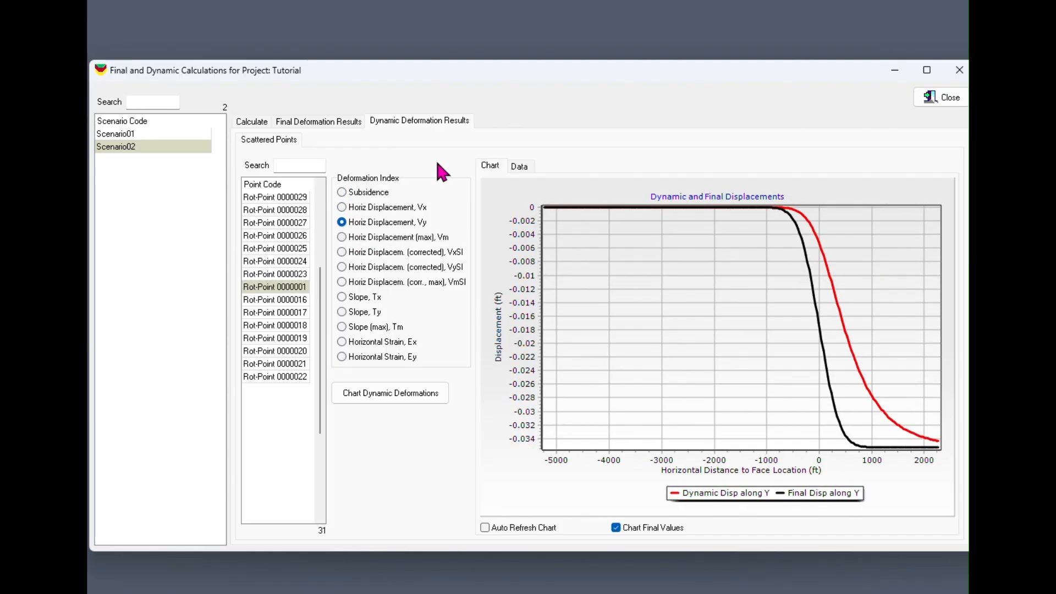
Step: Examine the tabulated dynamic and final deformation data for Rot-Point 0000001
{"action": "left_click", "coordinate": [520, 166]}
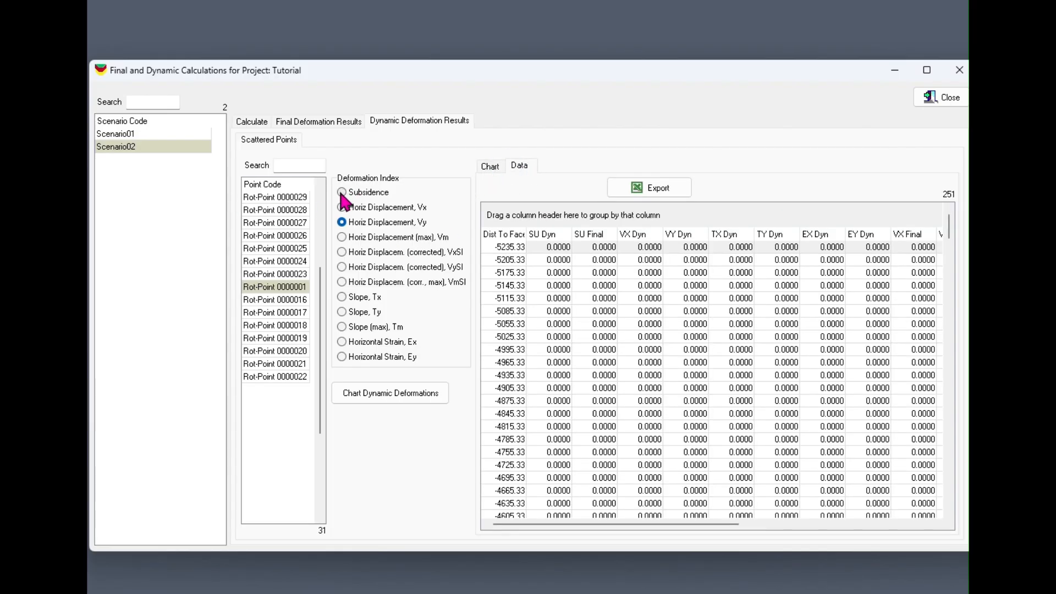
{"action": "left_click", "coordinate": [275, 287]}
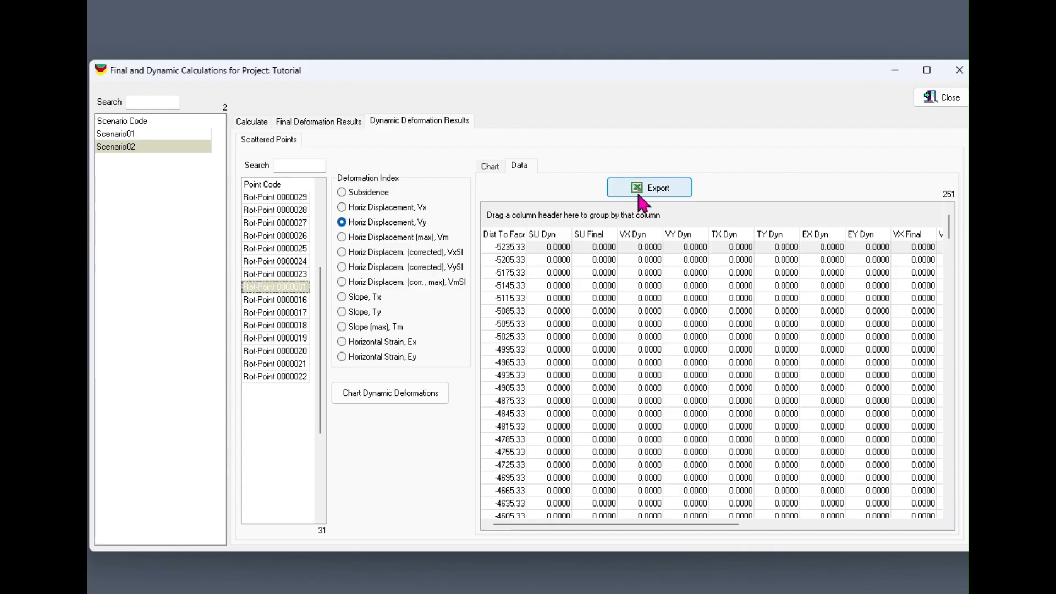